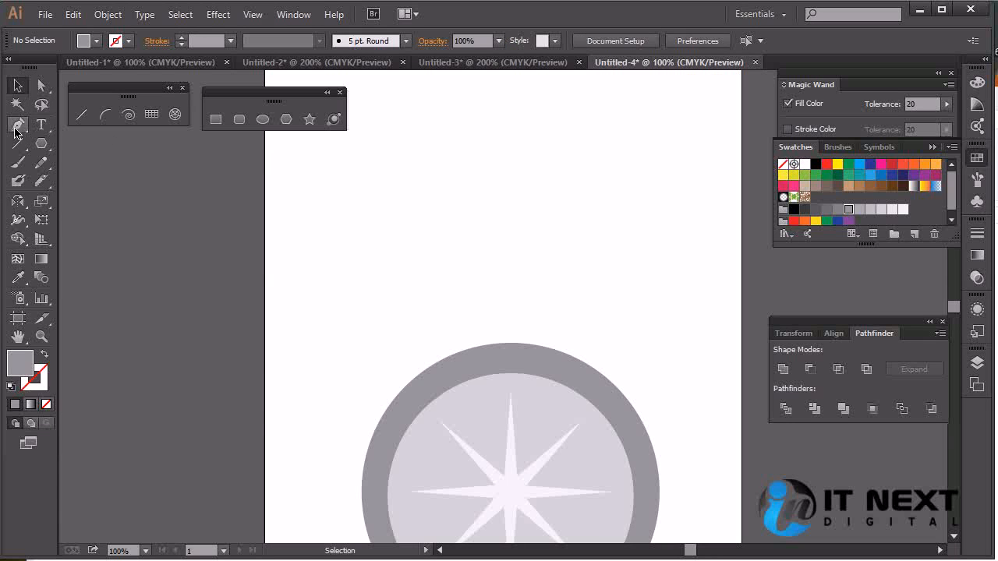
left_click(42, 142)
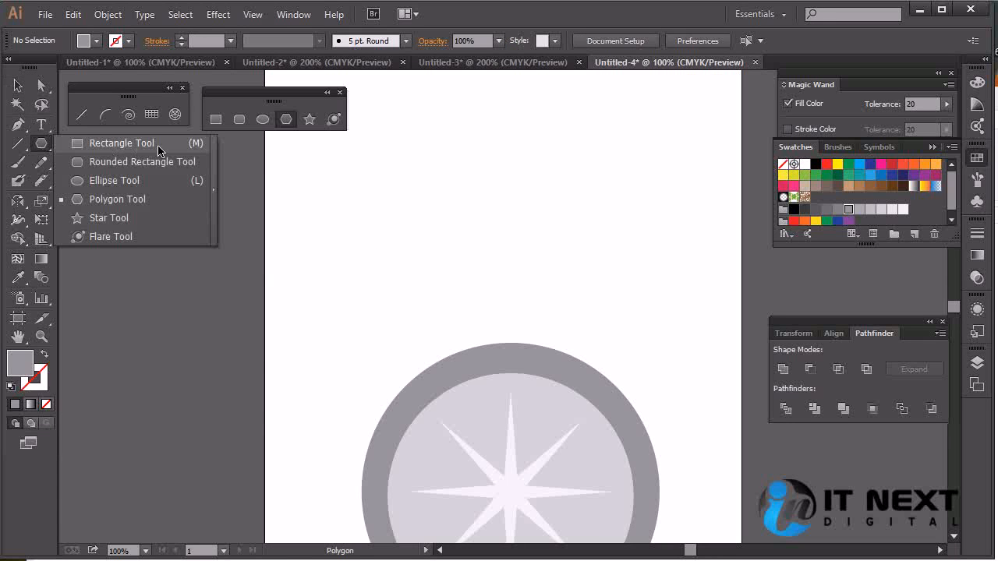
left_click(36, 145)
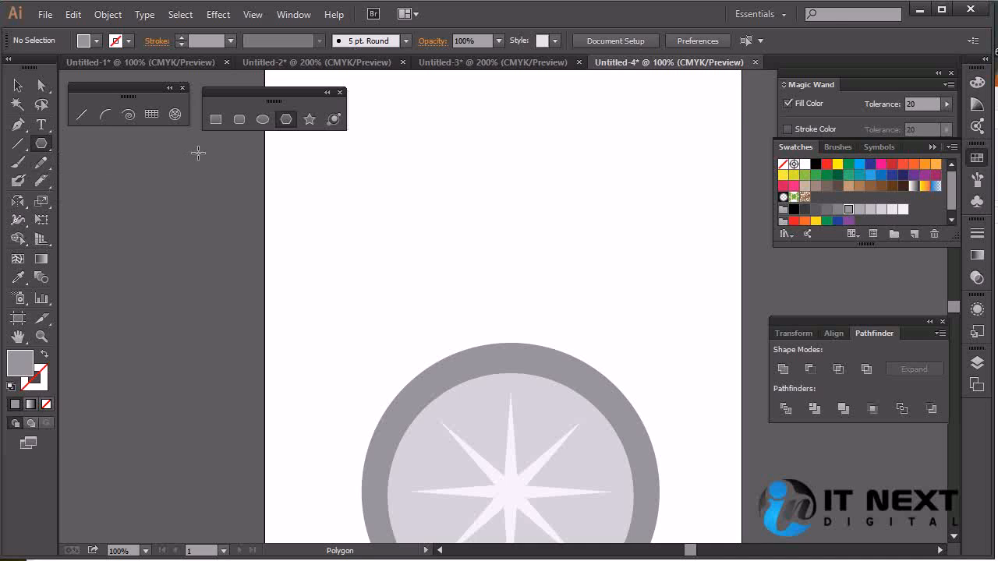
Step: Draw a closed half-leaf shape with two curved lobes and a straight vertical edge above the circle, using the Pen tool
key("p")
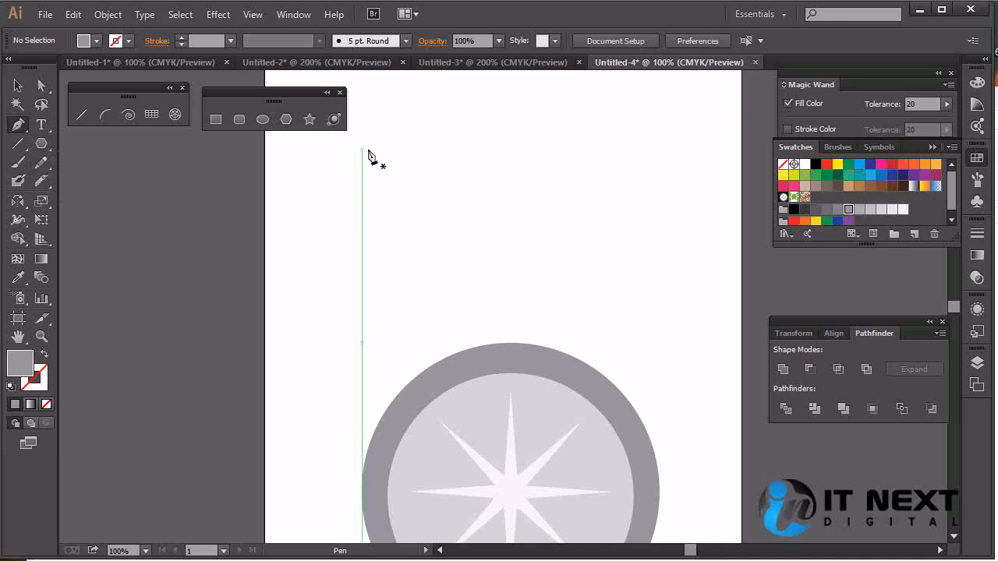
left_click(438, 94)
left_click_drag(387, 197, 435, 196)
left_click_drag(387, 273, 439, 281)
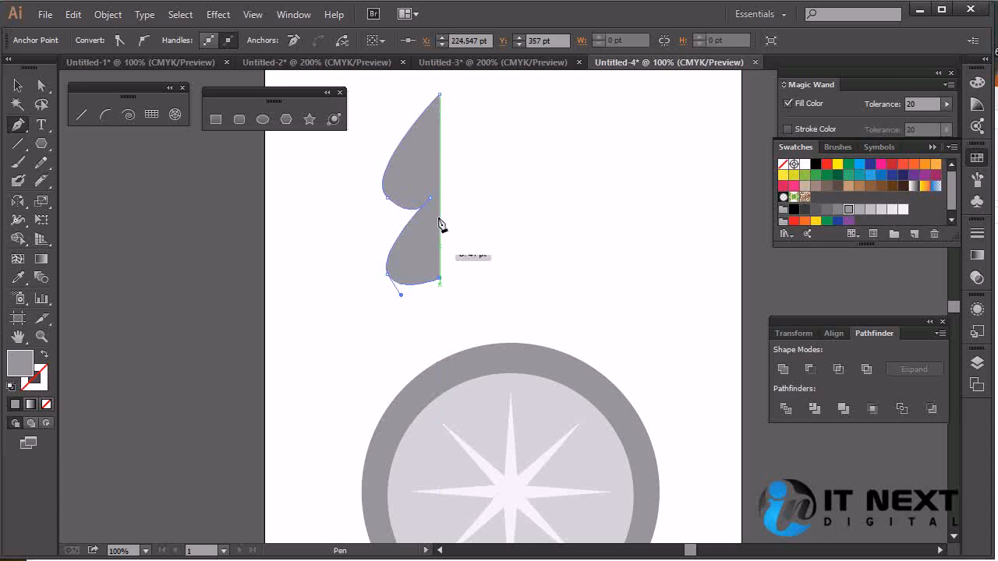
left_click(440, 98)
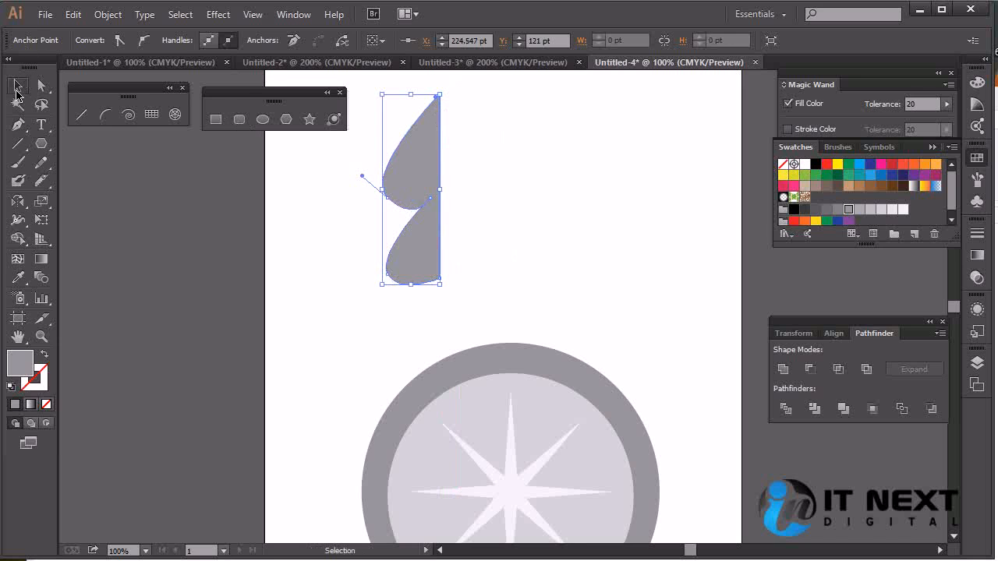
Step: Try to mirror the half-leaf shape freehand with the Reflect tool, undo it and reselect the whole shape
left_click(19, 207)
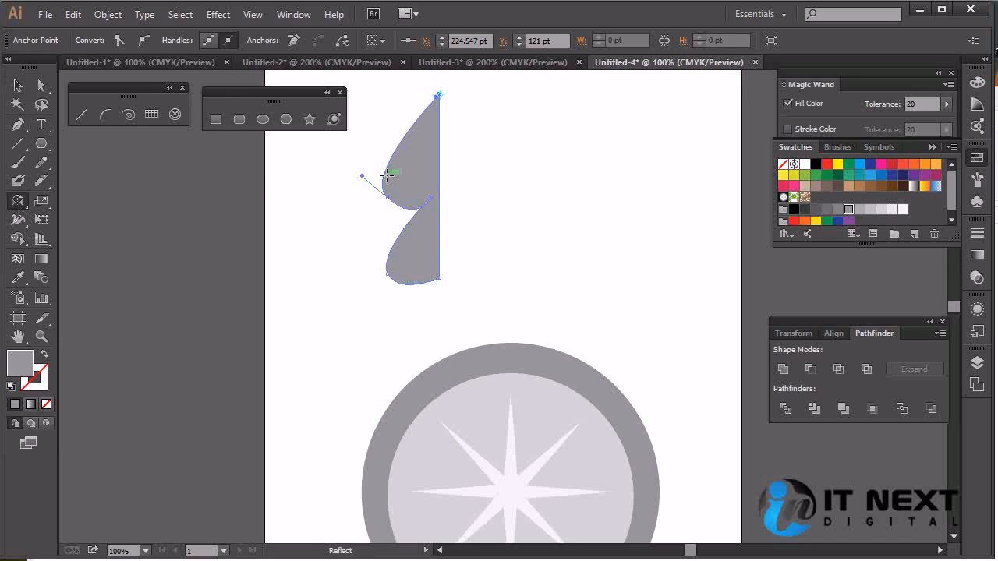
left_click_drag(440, 179, 357, 179)
key("ctrl+z")
left_click(17, 84)
left_click(561, 257)
left_click(430, 237)
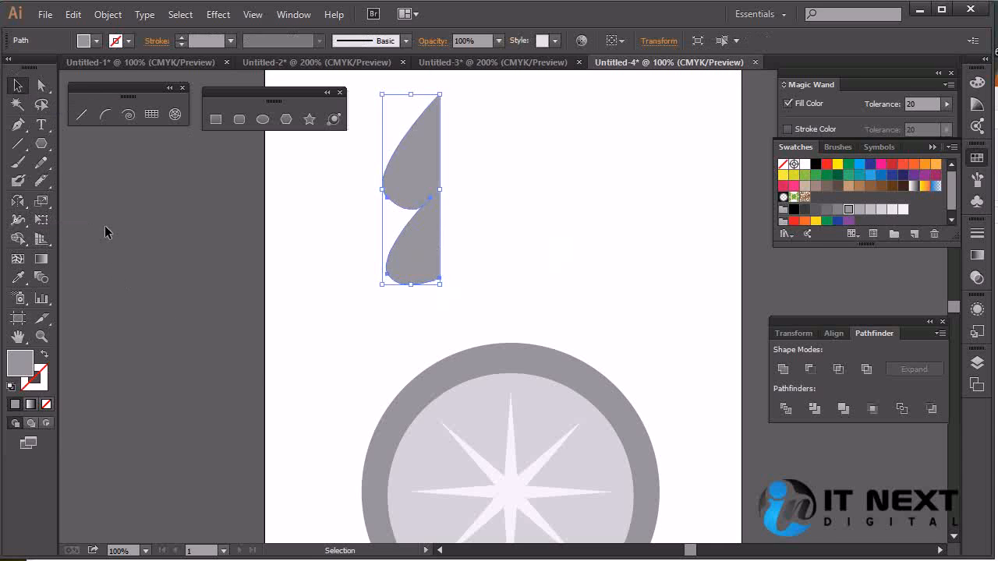
Step: Preview the half-leaf's reflection across the vertical axis about its centre, toggling the preview on and off, and cancel it
double_click(16, 202)
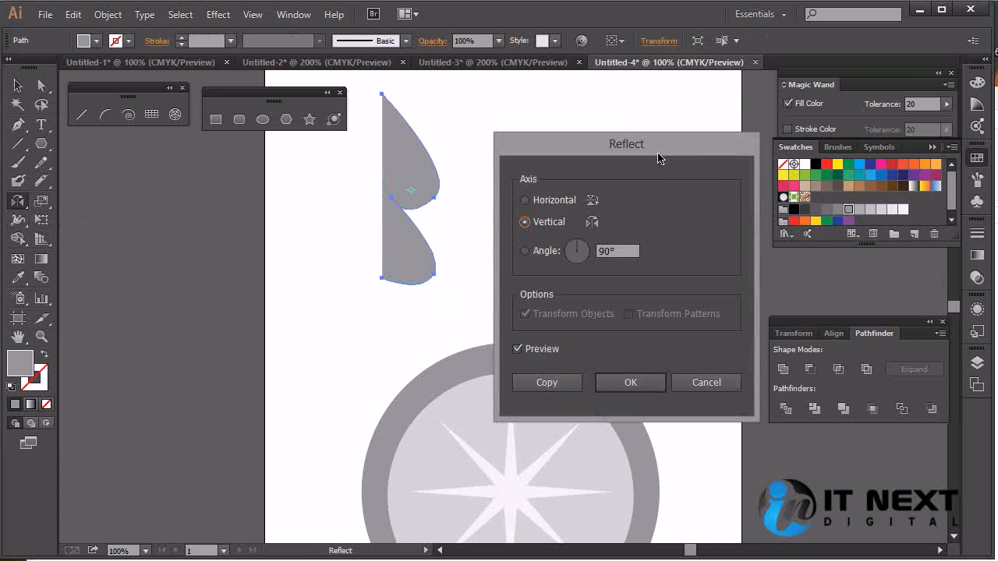
left_click_drag(657, 158, 644, 170)
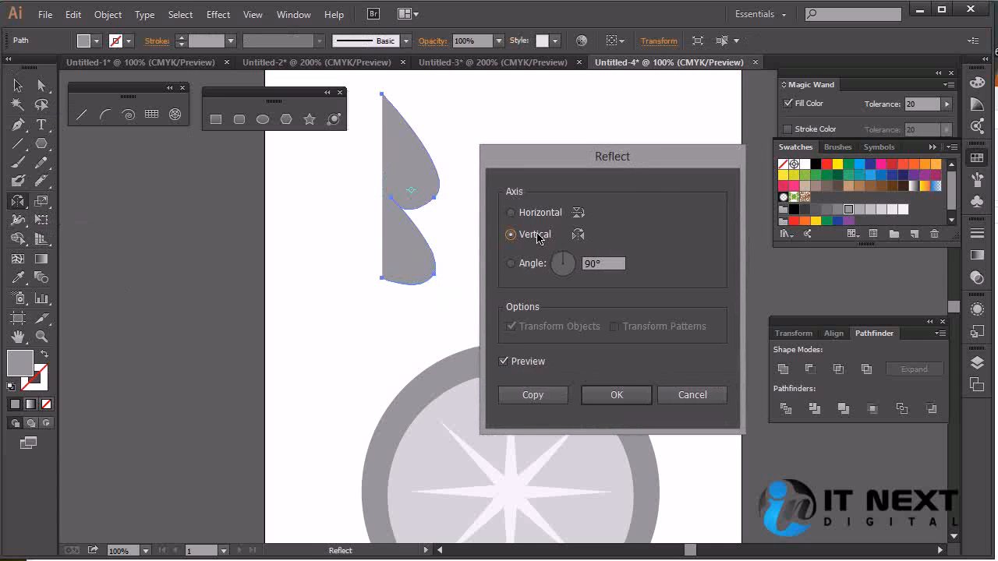
left_click(505, 365)
left_click(503, 363)
left_click(503, 363)
left_click(503, 363)
left_click(504, 363)
left_click(504, 364)
left_click(504, 363)
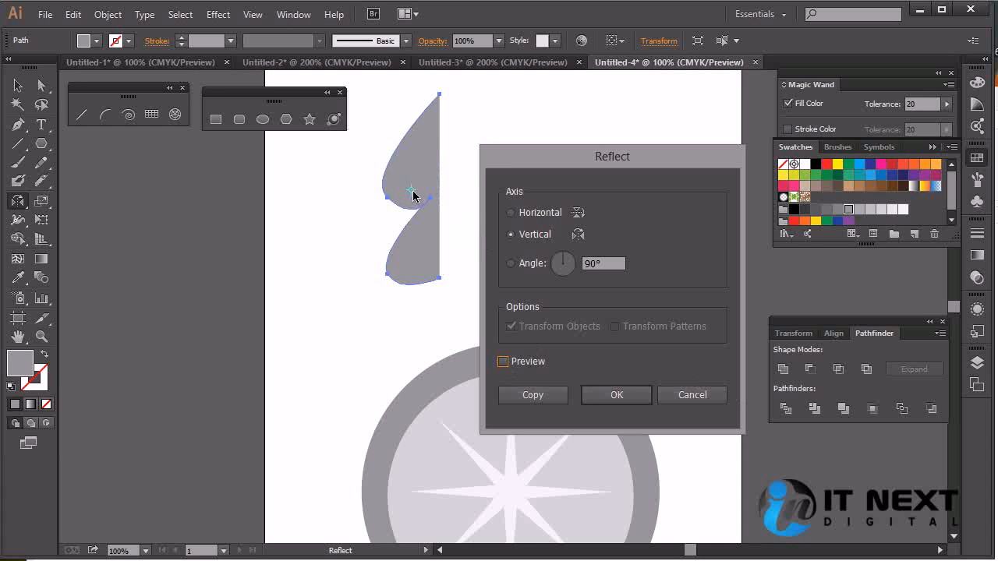
key("Escape")
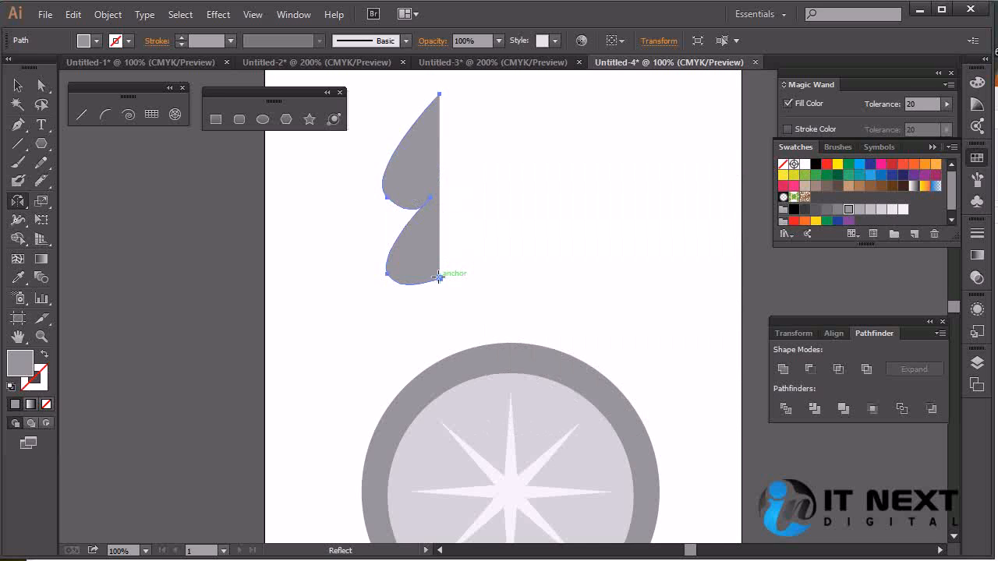
Step: Compare the horizontal and vertical axis previews for reflecting the half-leaf about its centre, and cancel the reflection
double_click(19, 202)
left_click(510, 212)
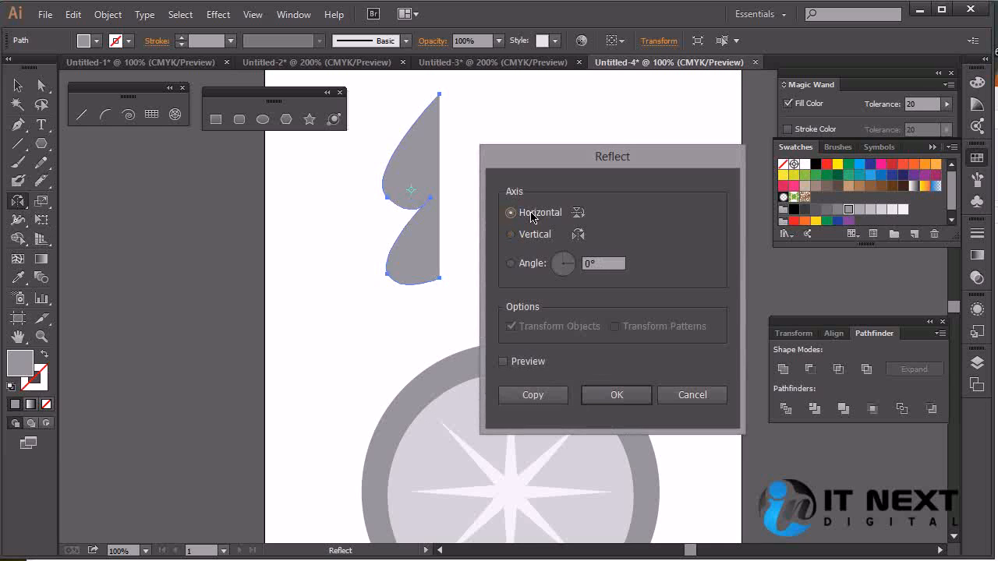
left_click(524, 235)
left_click(514, 366)
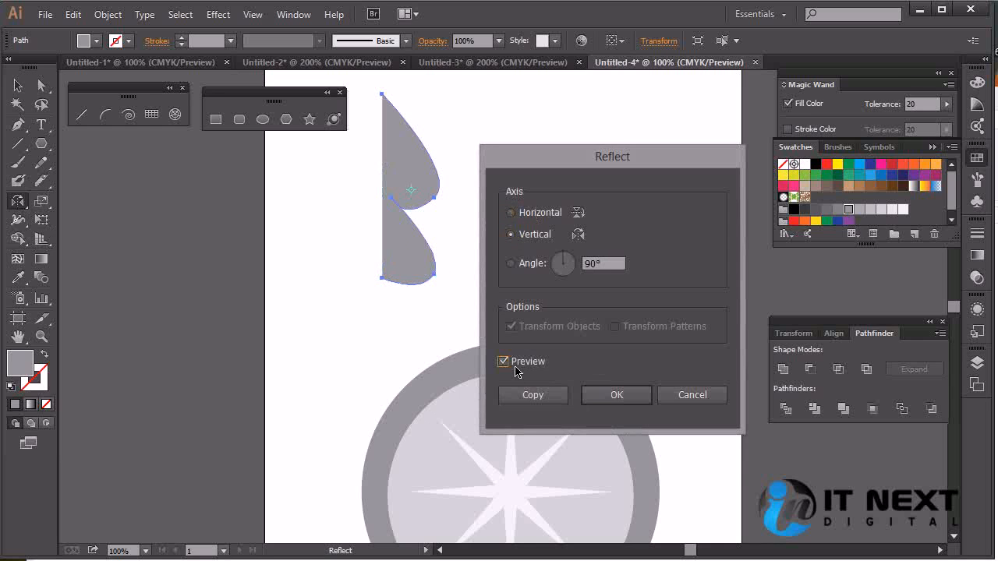
left_click(413, 194)
left_click(403, 193)
left_click(398, 196)
left_click(511, 212)
left_click(515, 234)
left_click(514, 214)
left_click(516, 234)
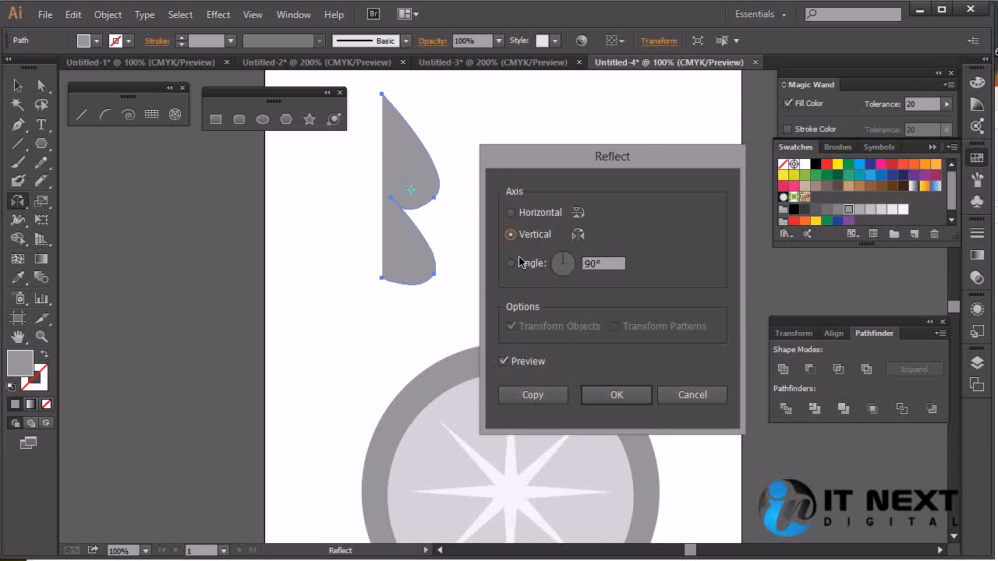
left_click(690, 394)
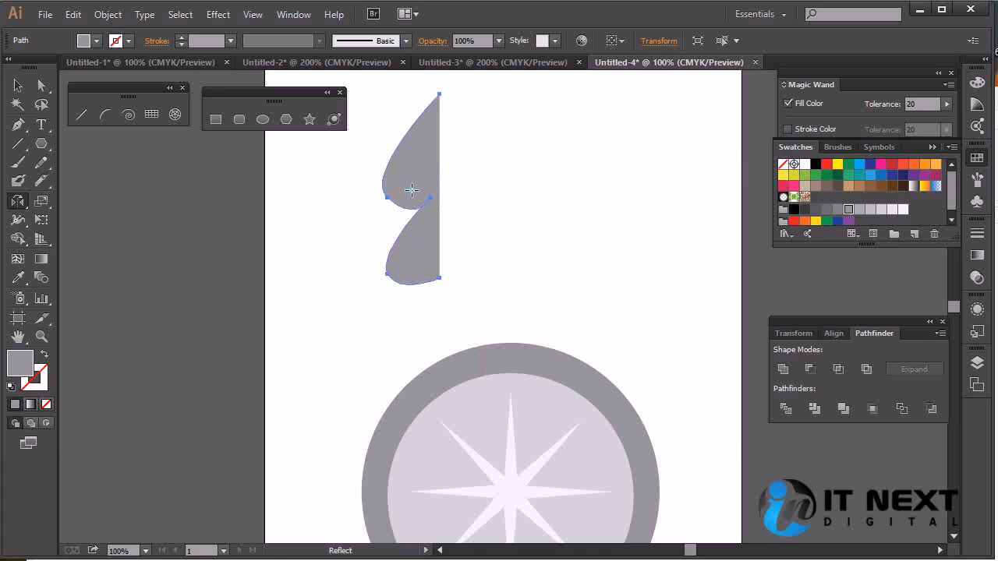
Step: Try moving the Reflect origin from the half-leaf's centre to its straight edge, and reselect the whole shape
left_click(412, 190)
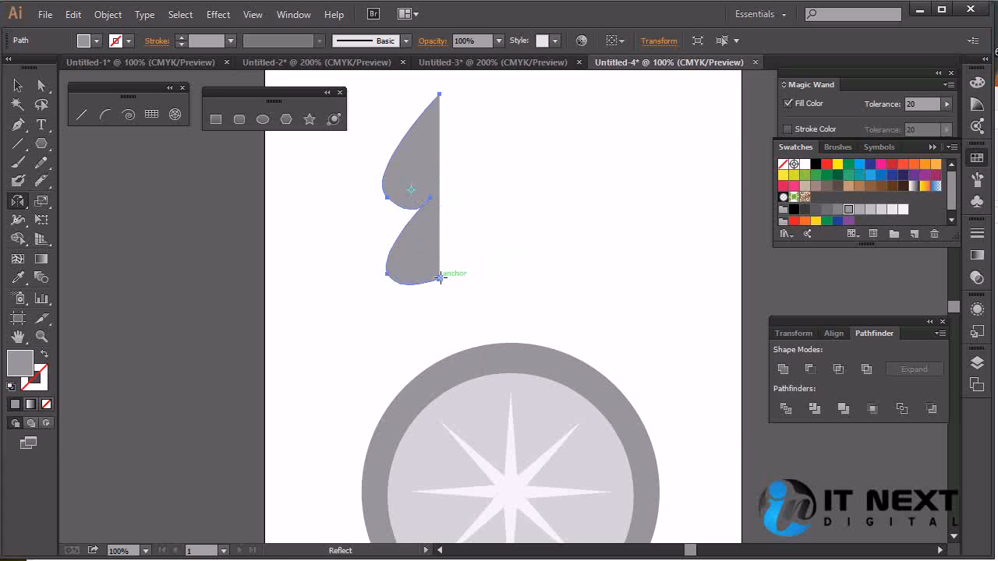
left_click(440, 197)
key("ctrl+z")
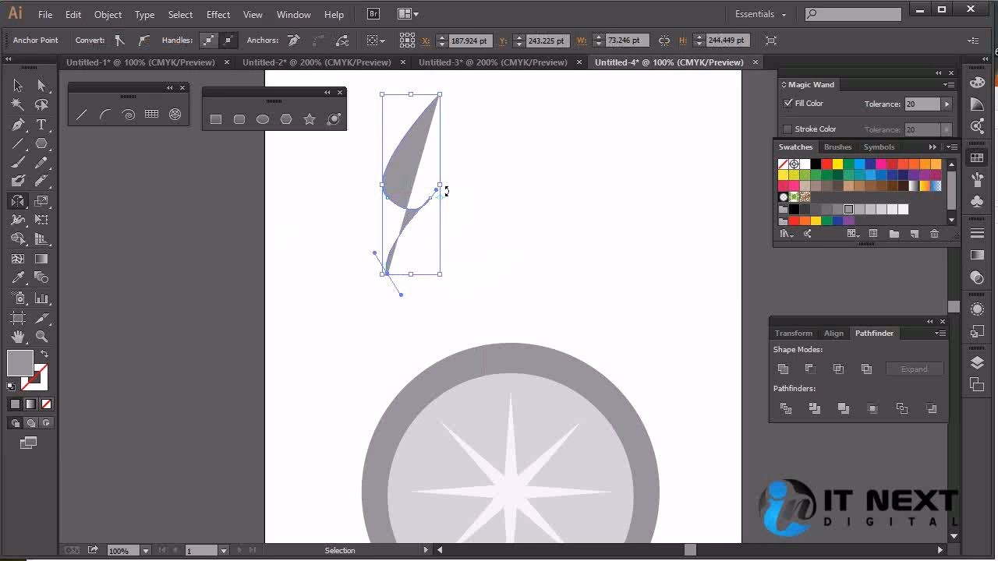
key("ctrl+shift+z")
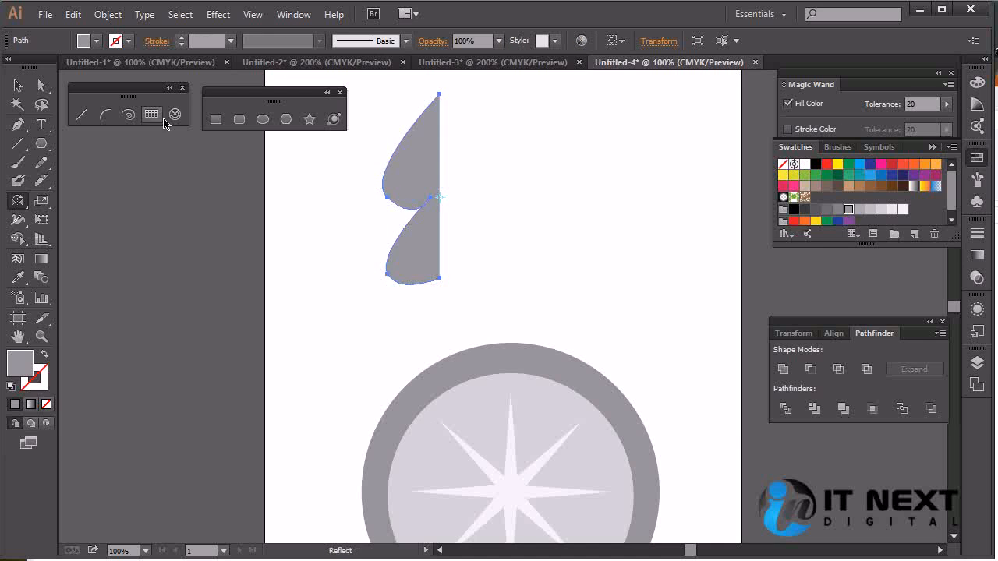
left_click(18, 85)
left_click(594, 239)
left_click(439, 240)
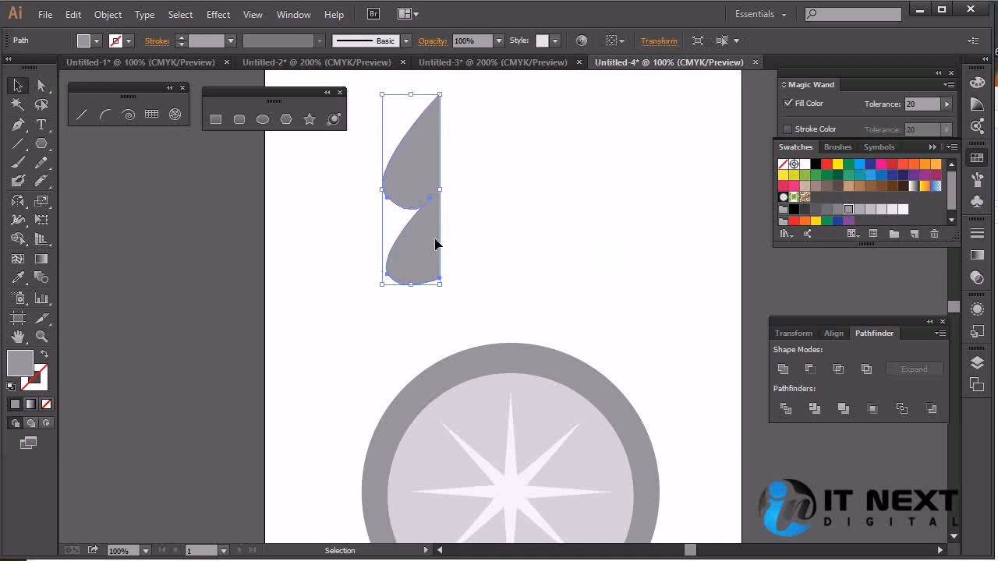
Step: Try reflecting the original half-leaf across the vertical axis about a point on its straight edge, and undo it
key("o")
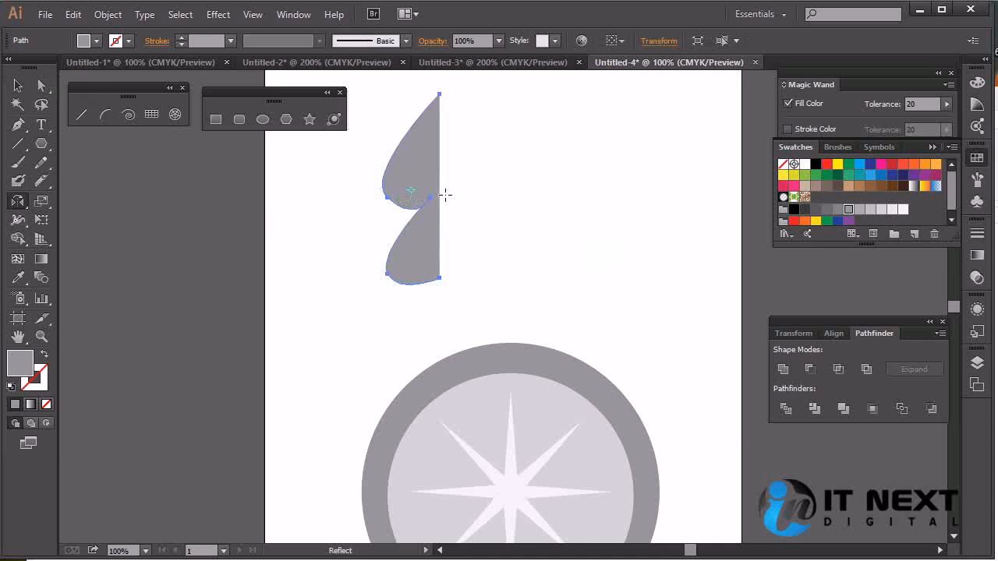
left_click(440, 198, "alt")
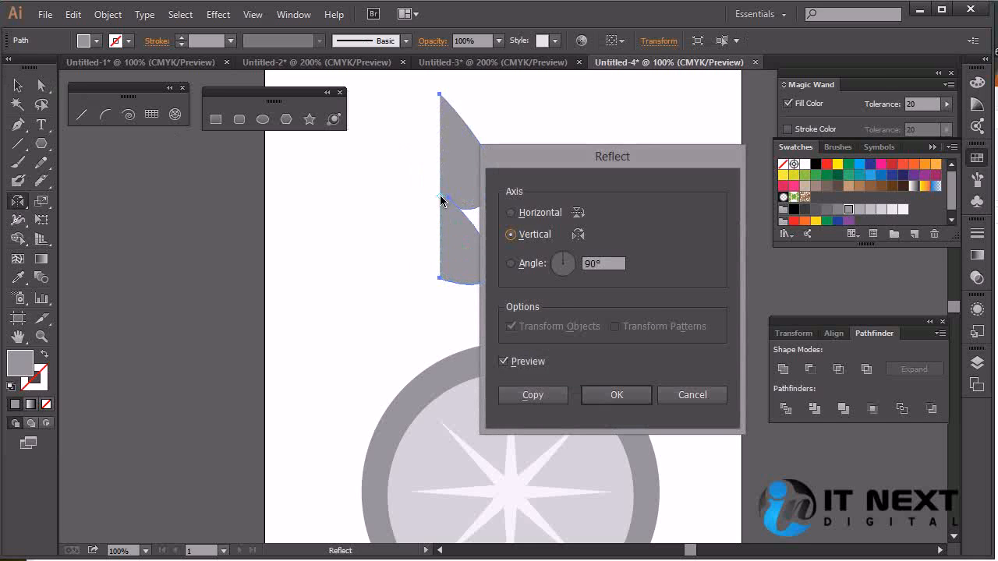
left_click(504, 362)
left_click(504, 362)
left_click(505, 361)
left_click(505, 362)
left_click(505, 362)
left_click(509, 363)
left_click(633, 397)
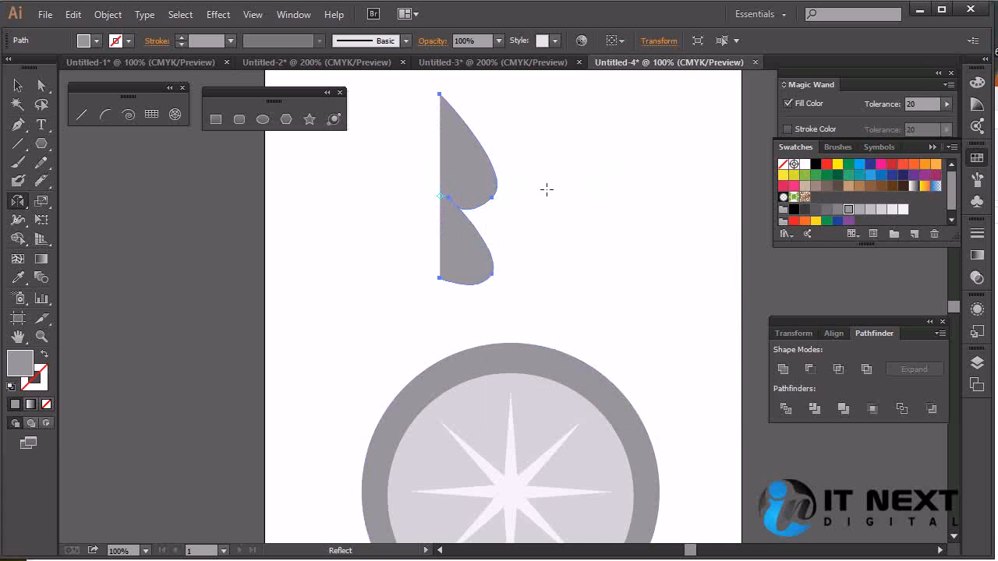
key("ctrl+z")
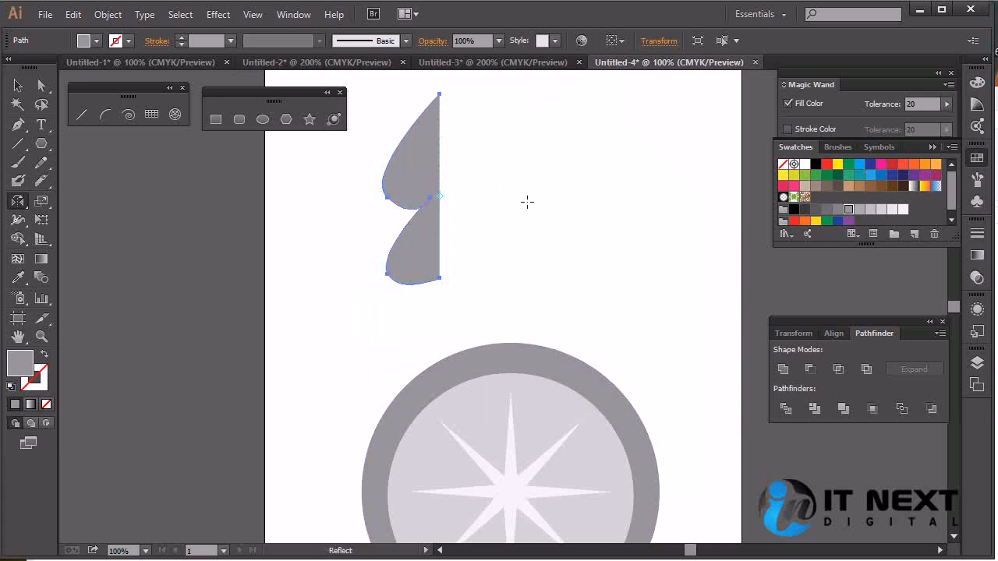
Step: Create a reflected copy of the half-leaf across the vertical axis about a point on its straight edge
key("alt")
left_click(440, 197, "alt")
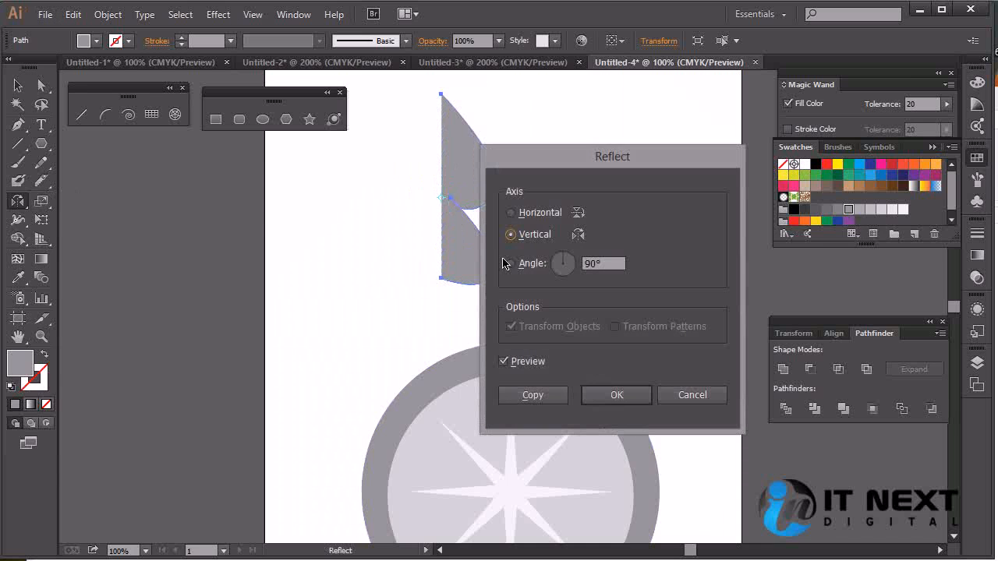
left_click(534, 394)
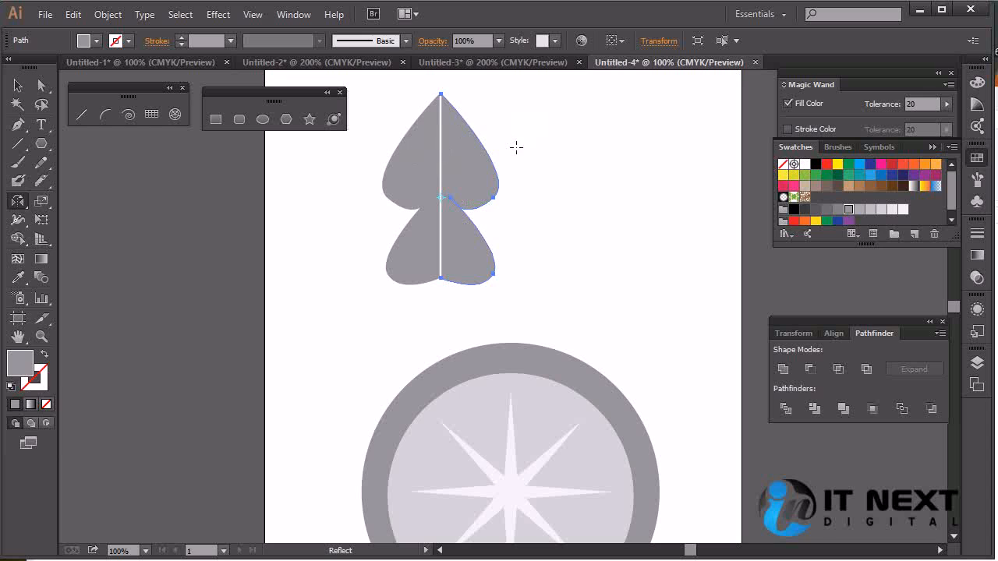
Step: Nudge the mirrored half left until it closes the gap with the original half
key("v")
left_click(17, 85)
left_click(521, 170)
left_click(484, 173)
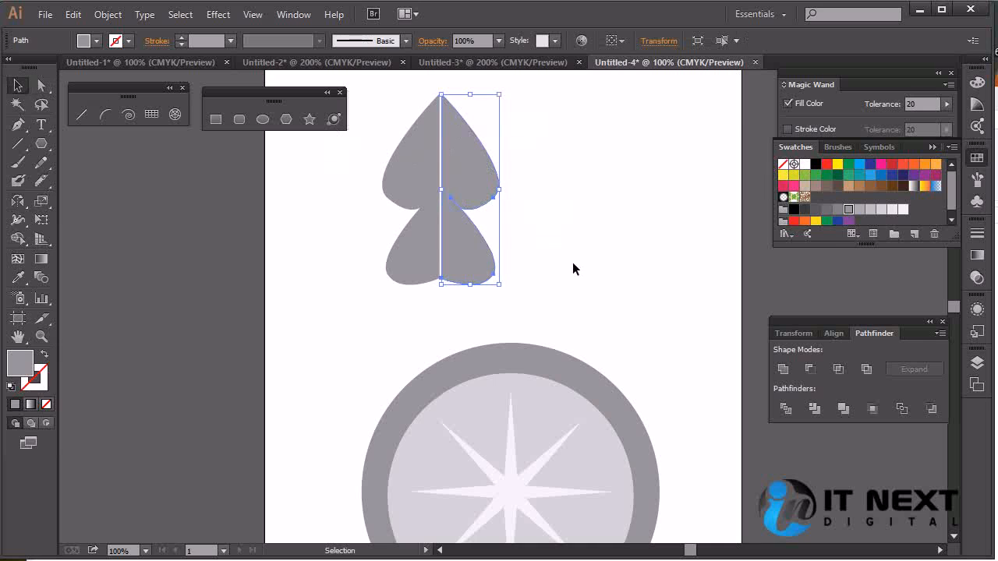
key("Left")
key("Left")
key("Left")
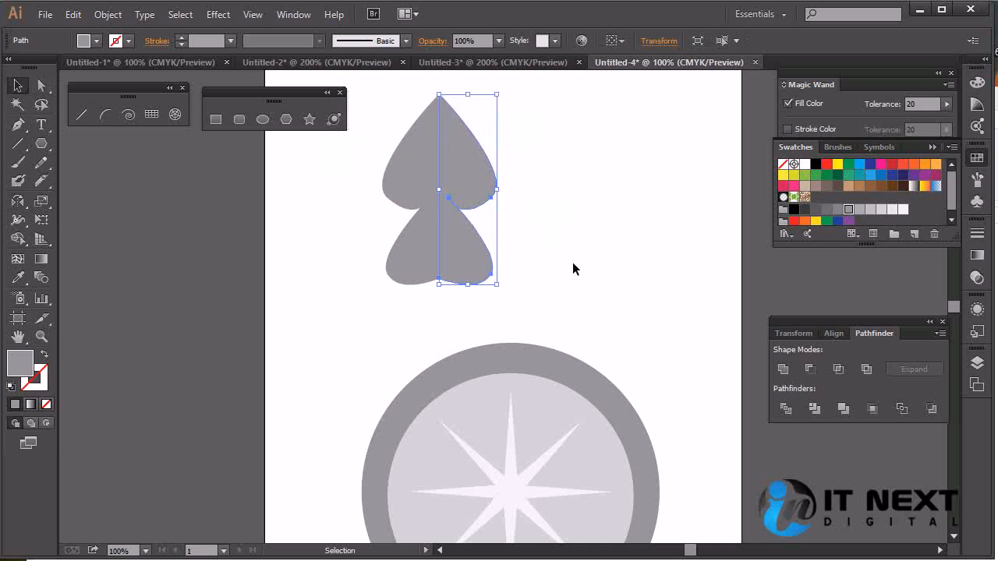
left_click(583, 301)
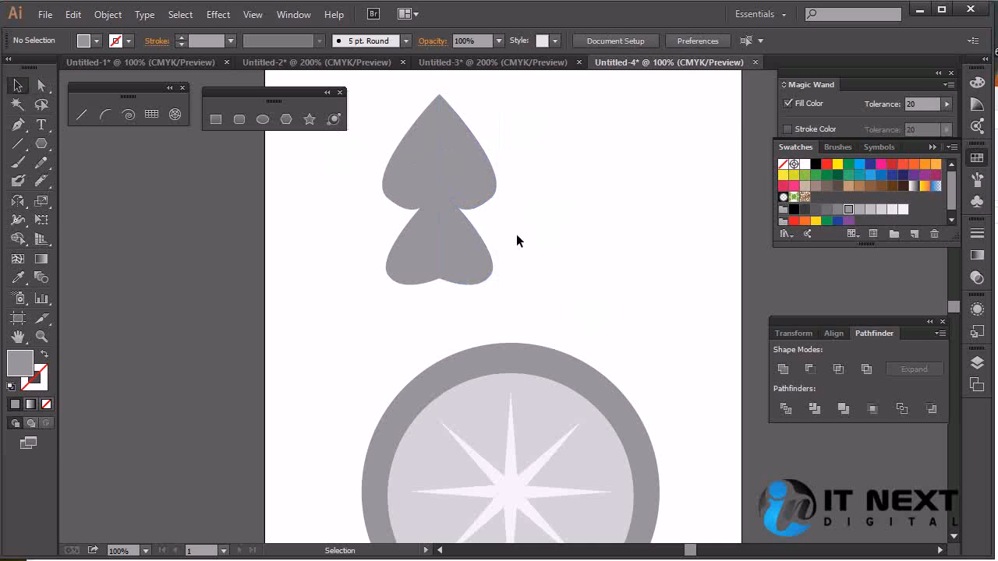
left_click(472, 271)
key("Left")
left_click(722, 226)
left_click(463, 247)
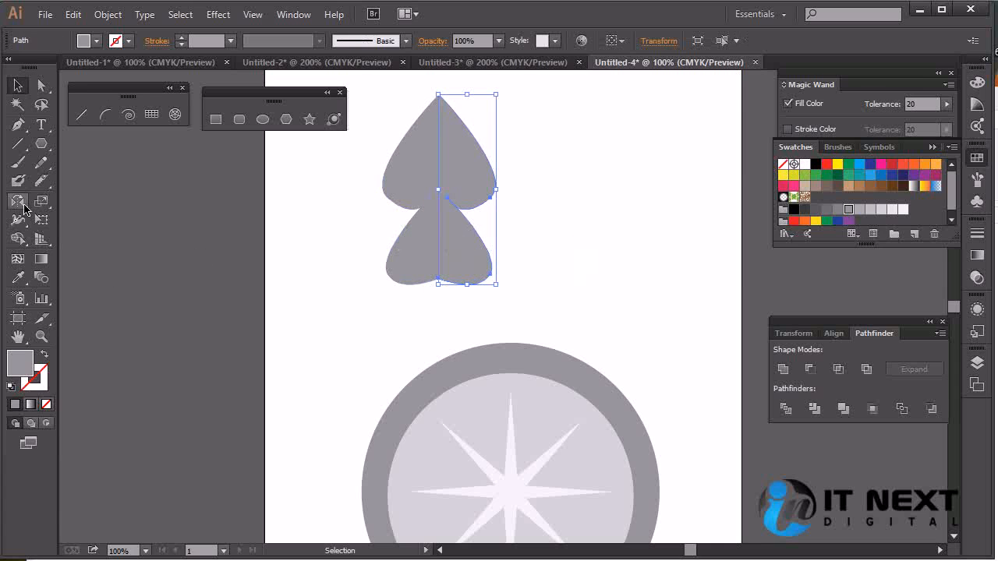
Step: Group the two halves and create a reflected copy across the horizontal axis about their lowest shared centre anchor
left_click_drag(591, 113, 299, 308)
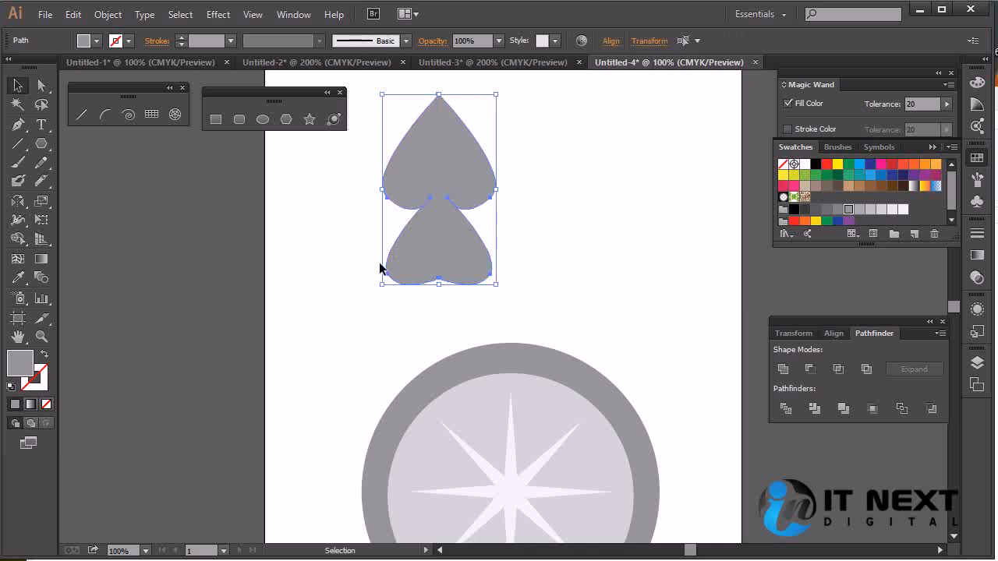
key("ctrl+g")
left_click_drag(18, 201, 45, 200)
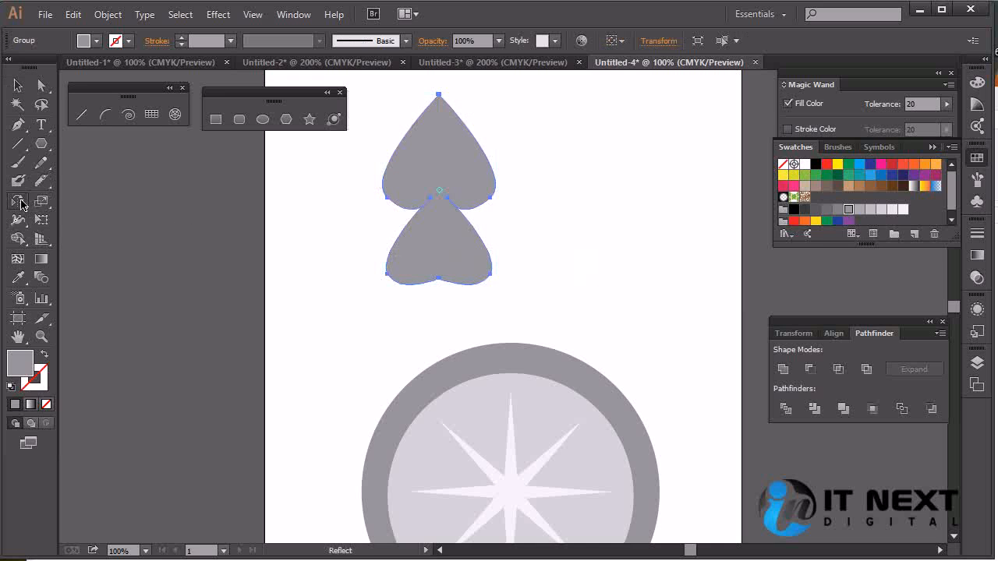
left_click(440, 278, "alt")
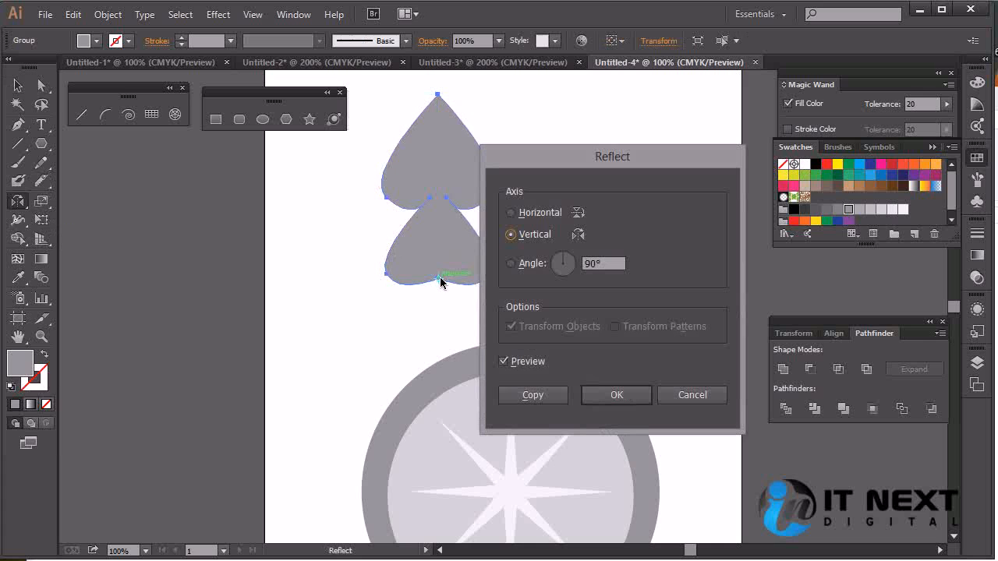
left_click(536, 218)
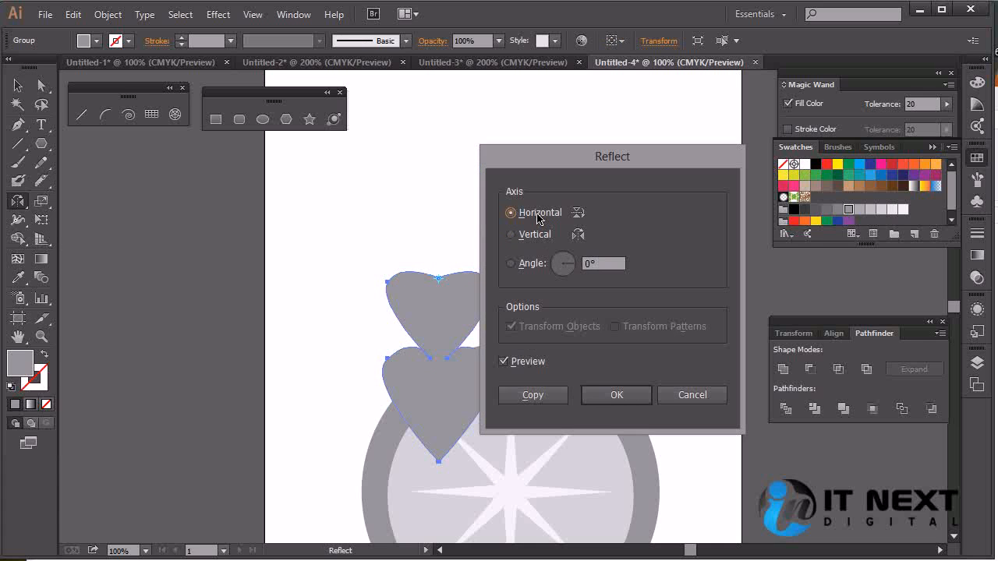
left_click(533, 396)
left_click(17, 85)
left_click(607, 173)
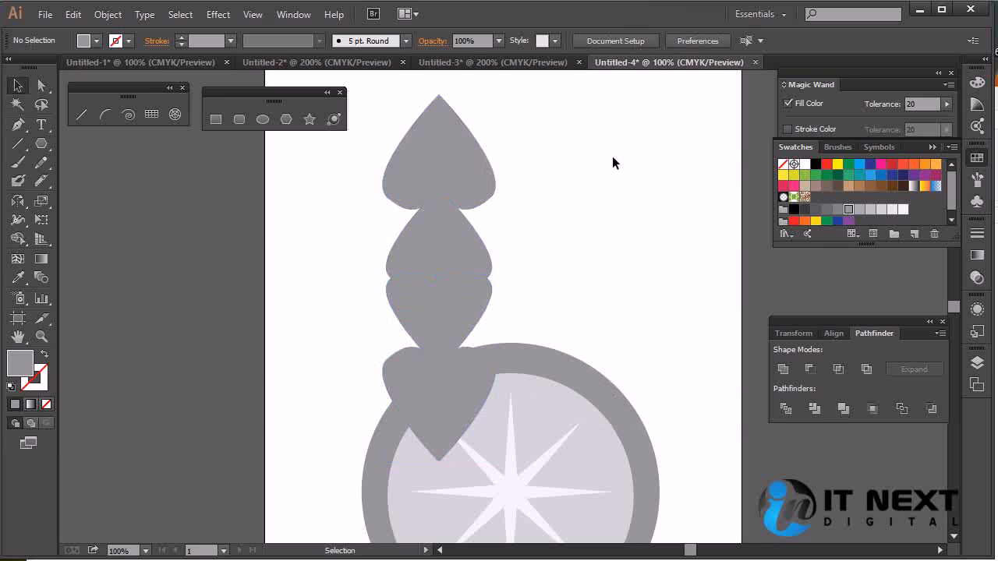
left_click(449, 318)
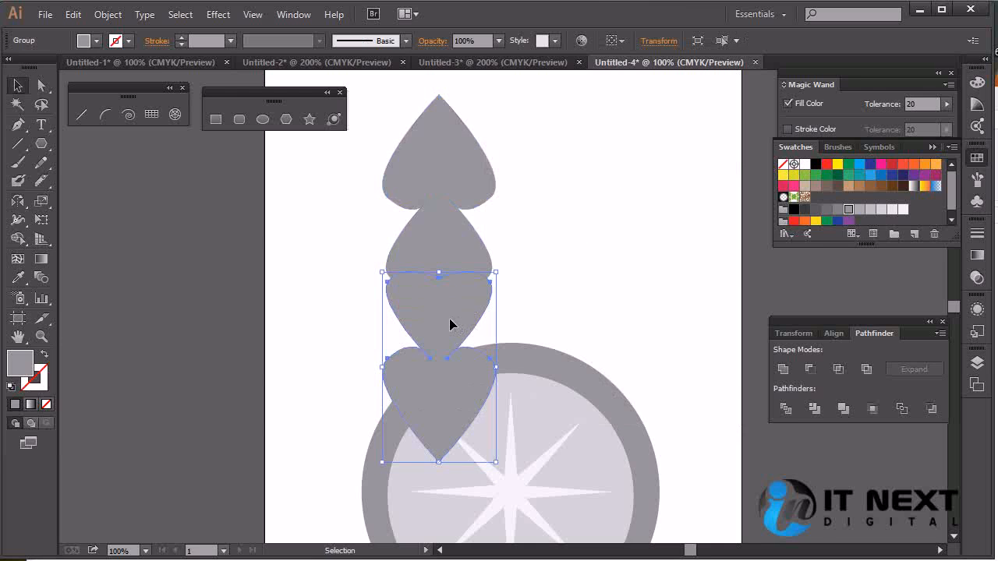
left_click_drag(583, 129, 383, 372)
double_click(17, 201)
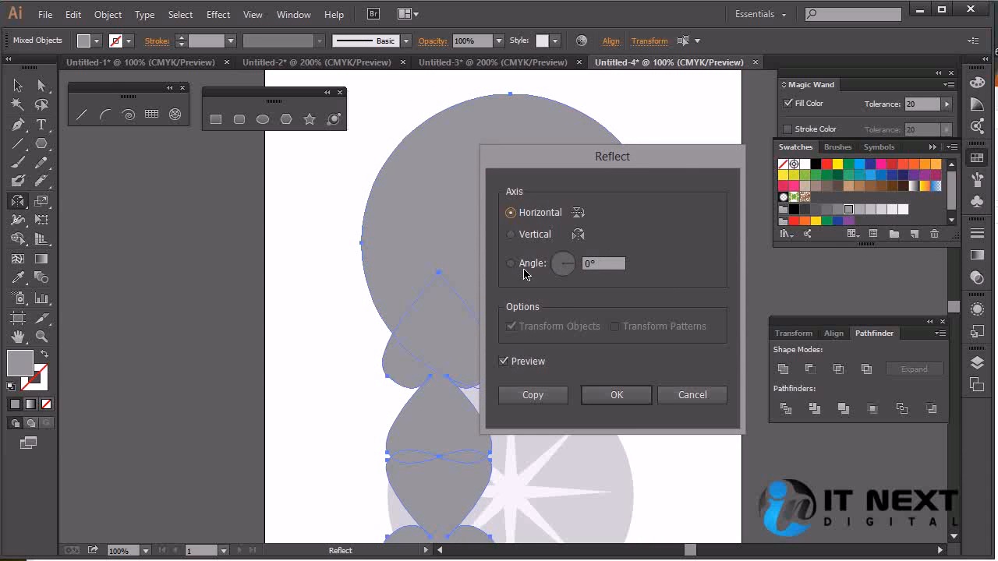
left_click_drag(641, 164, 778, 178)
left_click(843, 410)
Step: Select the whole mirrored leaf ornament above the compass and delete it
left_click(17, 85)
left_click(562, 187)
left_click_drag(598, 136, 364, 316)
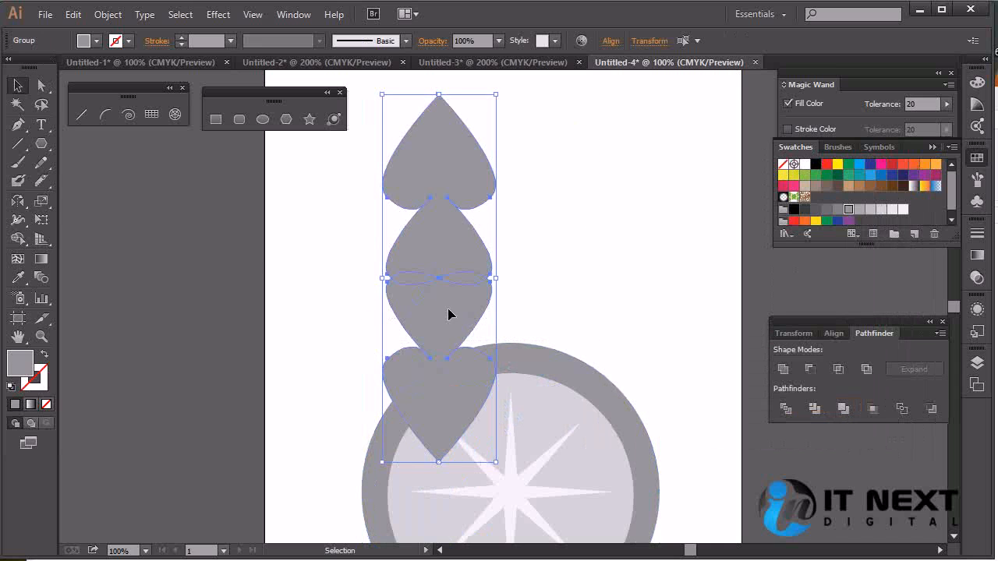
key("Delete")
Step: Draw a tilted triangle with the Polygon tool in the empty area above the compass
left_click_drag(41, 143, 117, 199)
left_click_drag(395, 183, 469, 234)
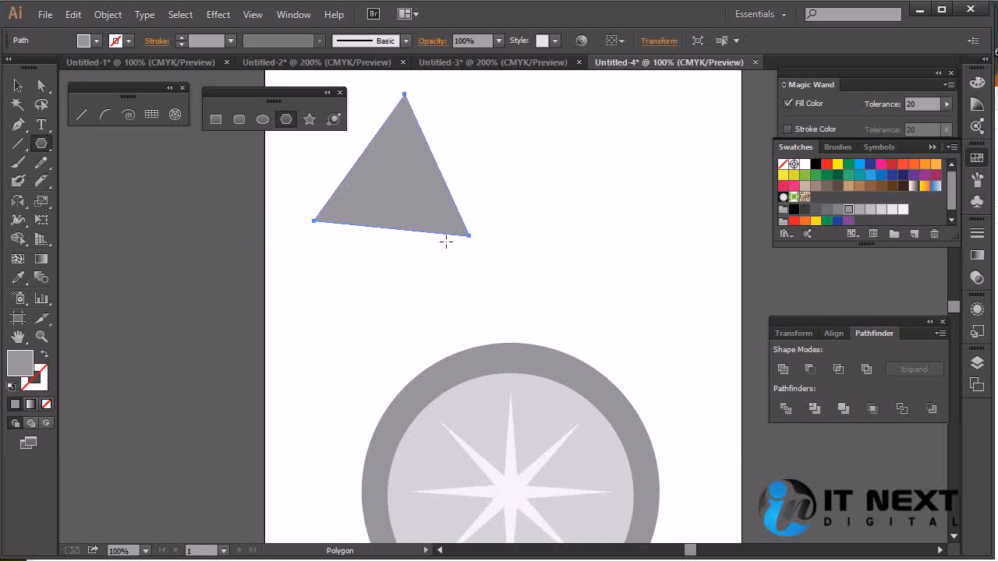
Step: Preview reflecting the triangle at an angle and across the vertical and horizontal axes, cancel the reflection, and delete the triangle
double_click(18, 201)
left_click(696, 279)
mouse_move(697, 282)
left_mouse_down()
mouse_move(685, 272)
mouse_move(701, 272)
mouse_move(690, 282)
left_mouse_up()
left_click(671, 248)
left_click(671, 226)
left_click(666, 251)
left_click(662, 225)
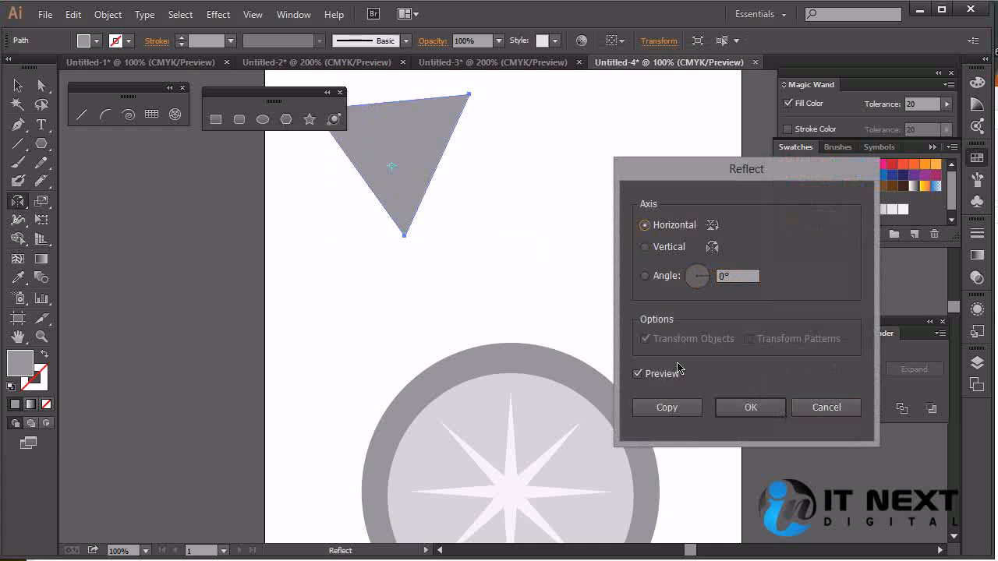
left_click(825, 407)
key("v")
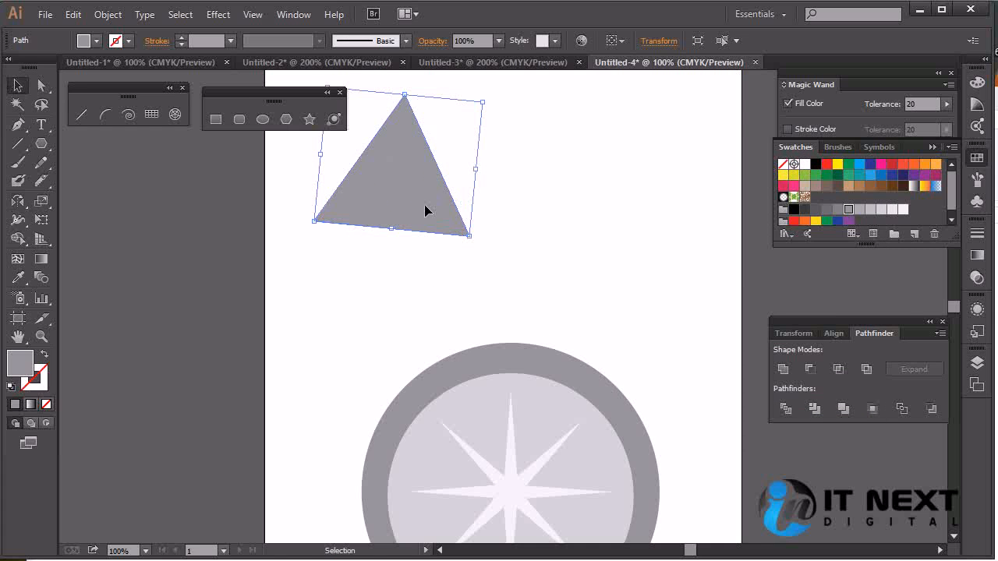
key("Delete")
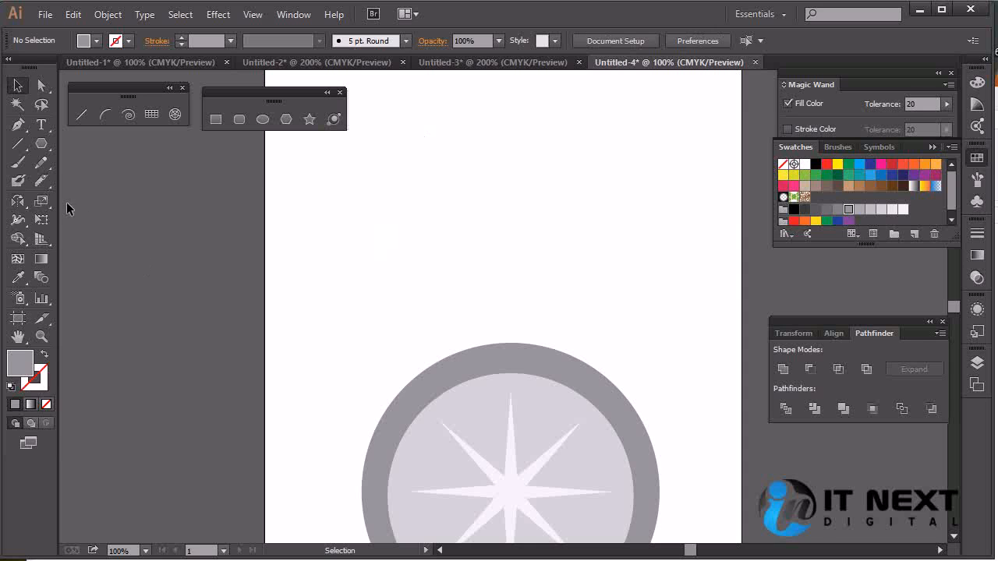
Step: Add the letter "B" as point text above the compass and enlarge it to about 223.5 pt
left_click_drag(42, 125, 112, 129)
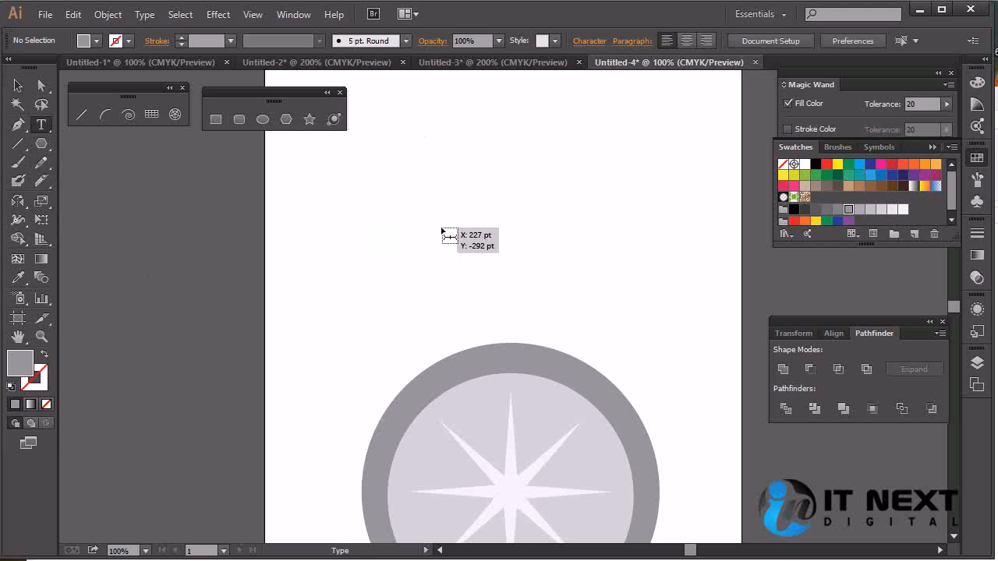
left_click(438, 226)
left_click(456, 203)
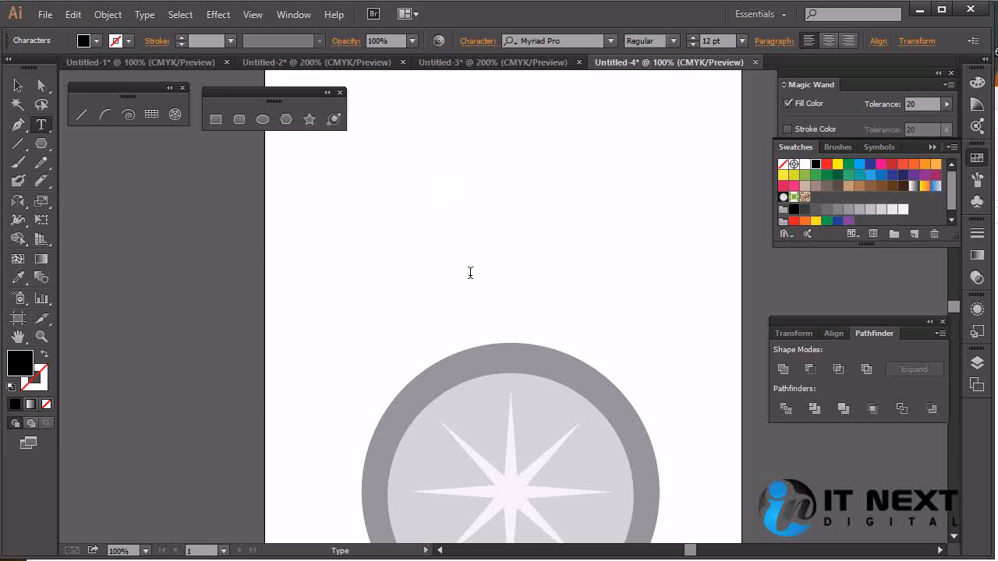
type("b")
left_click(470, 272, "ctrl")
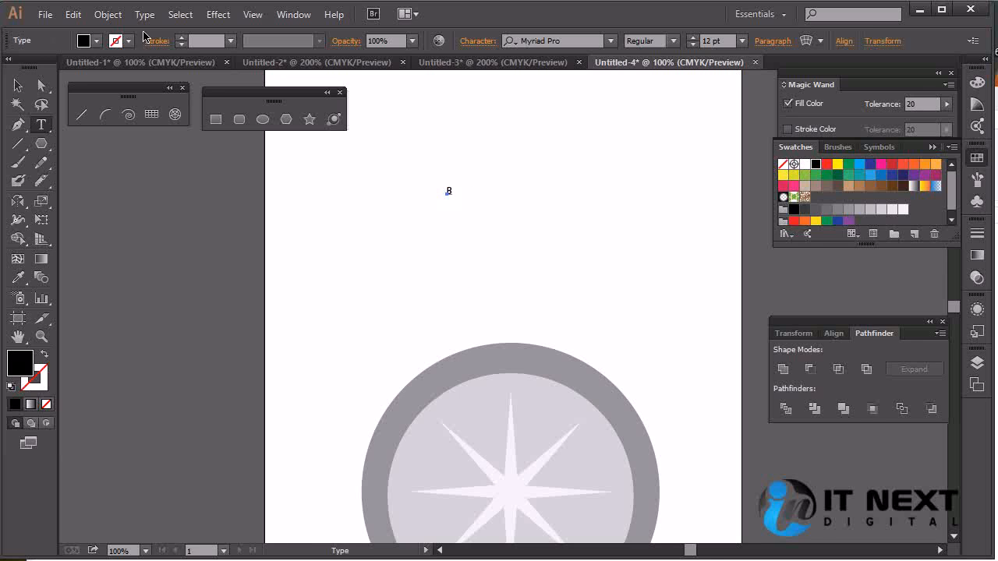
left_click(17, 86)
left_click_drag(459, 200, 567, 239)
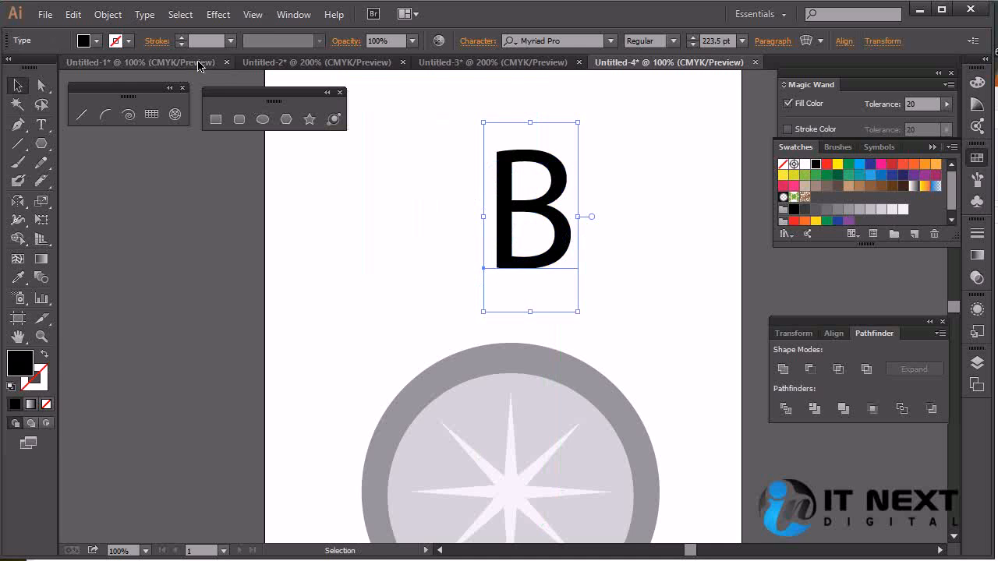
Step: Expand the letter B into editable outlines and select the resulting shape
left_click(108, 15)
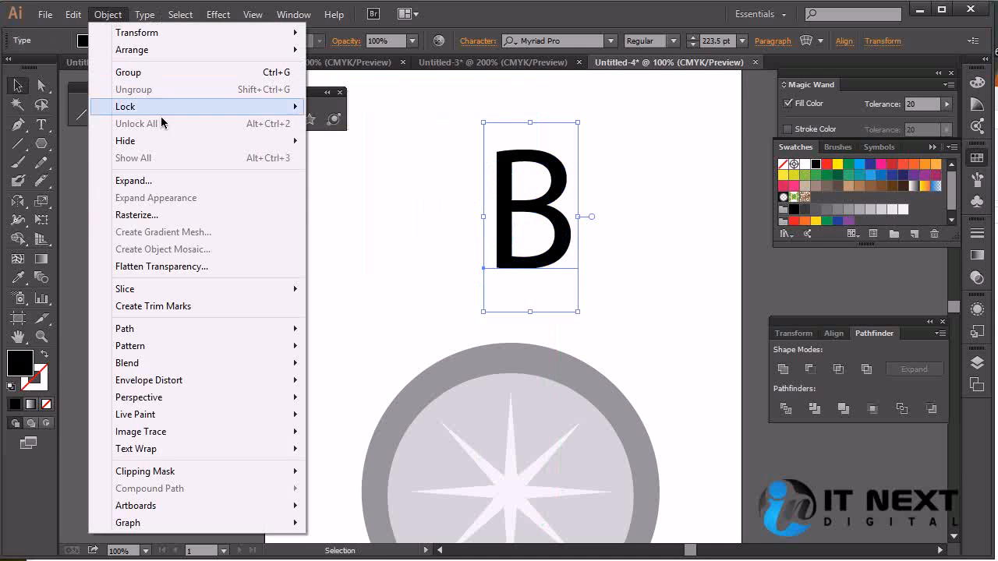
left_click(117, 180)
left_click(462, 374)
left_click(631, 235)
left_click(566, 248)
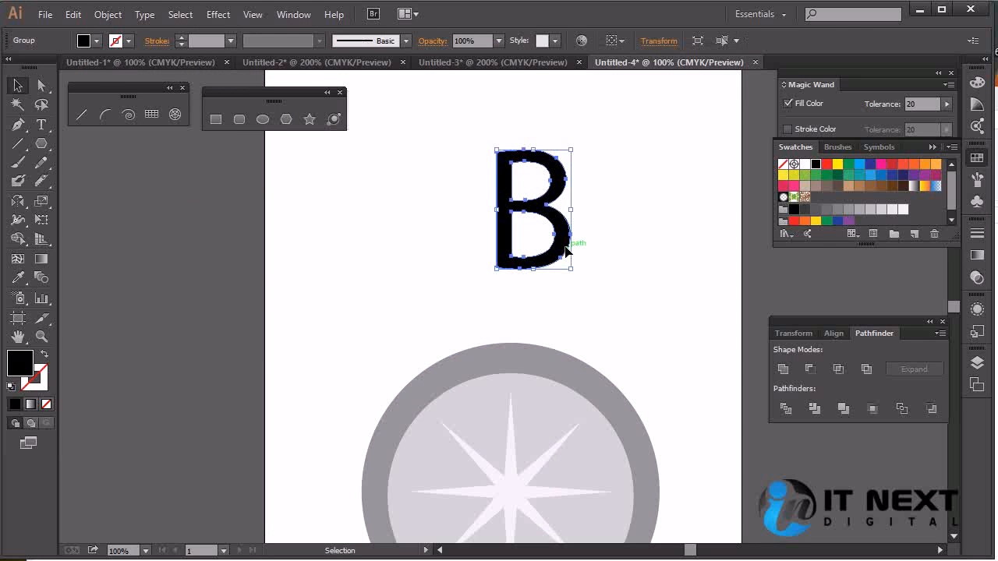
Step: Create a reflected copy of the B across the vertical axis about a point on its straight edge
left_click(18, 201)
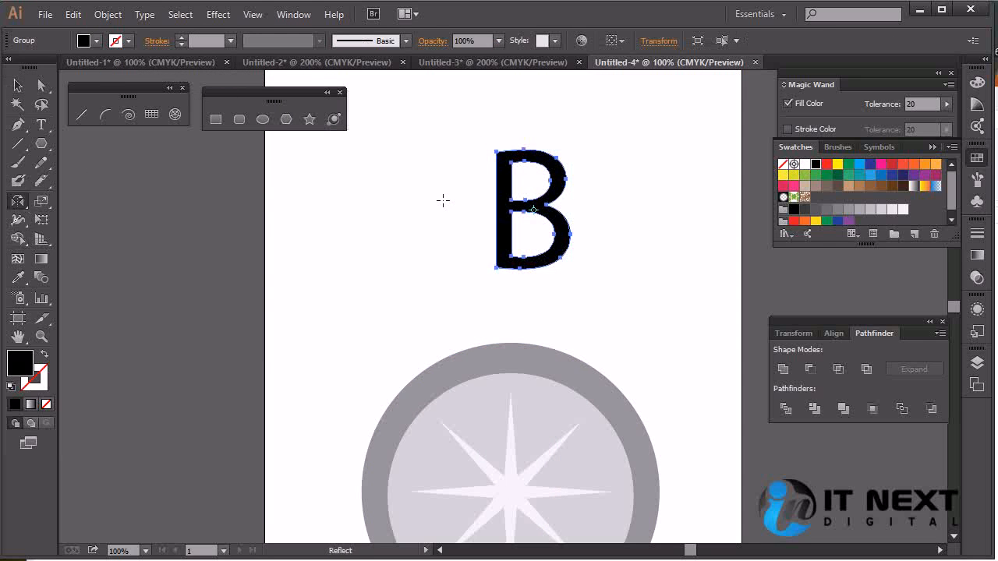
left_click(497, 205, "alt")
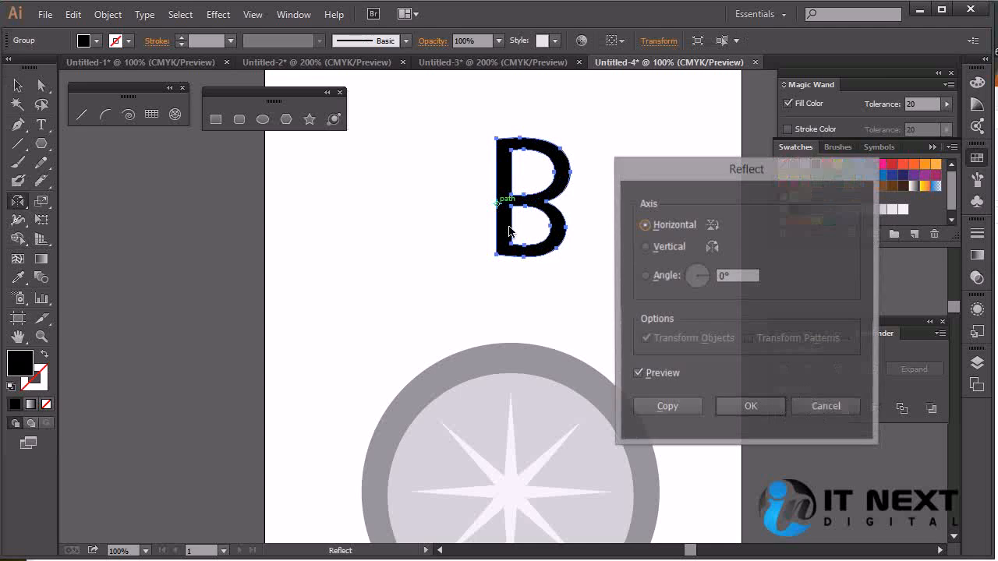
left_click(645, 248)
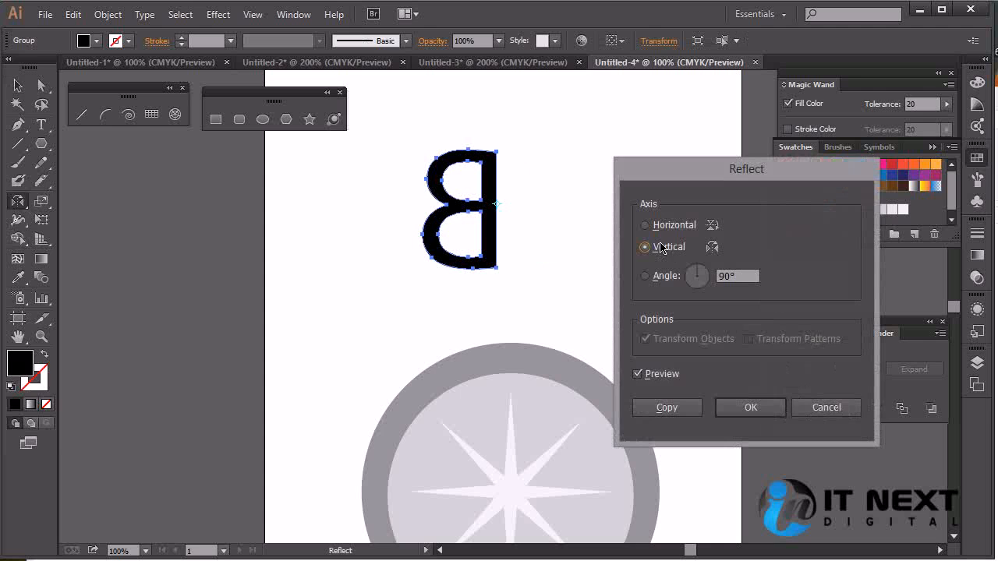
left_click(667, 407)
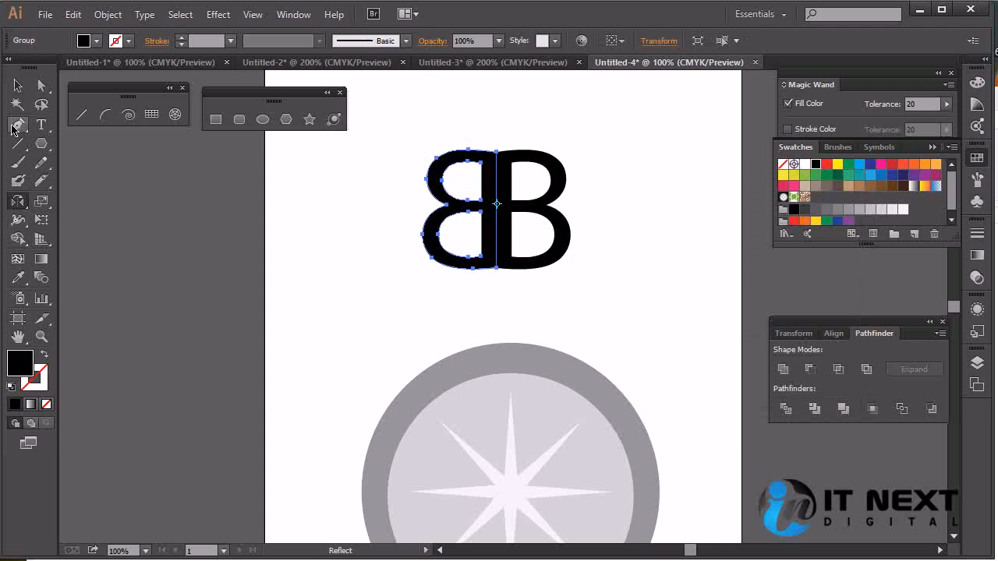
Step: Unite the two back-to-back Bs into one shape and move it straight up, away from the compass
key("v")
left_click(678, 180)
left_click_drag(636, 130, 319, 270)
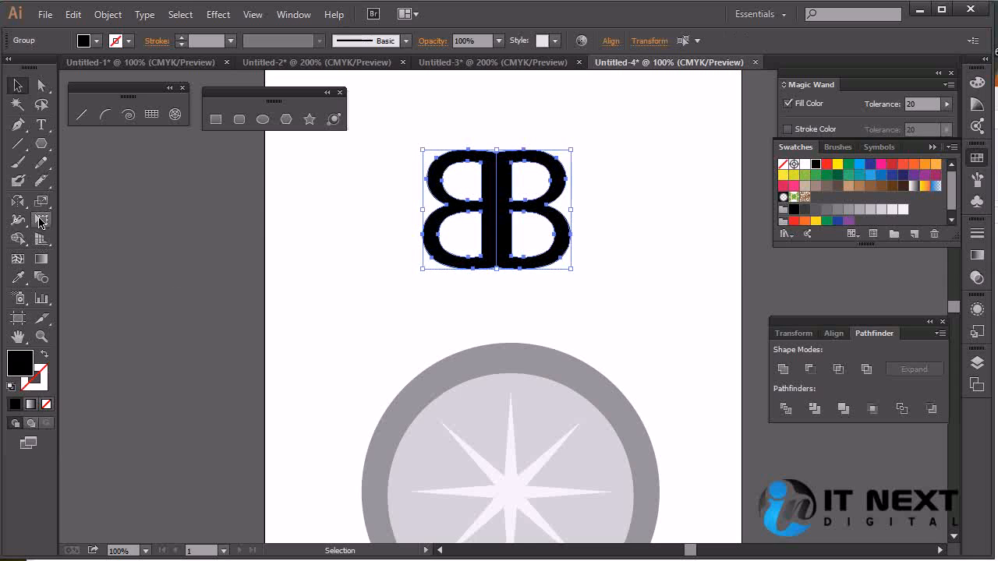
left_click_drag(616, 165, 375, 287)
left_click_drag(671, 110, 360, 308)
left_click(782, 369)
left_click(621, 284)
left_click_drag(504, 246, 504, 214)
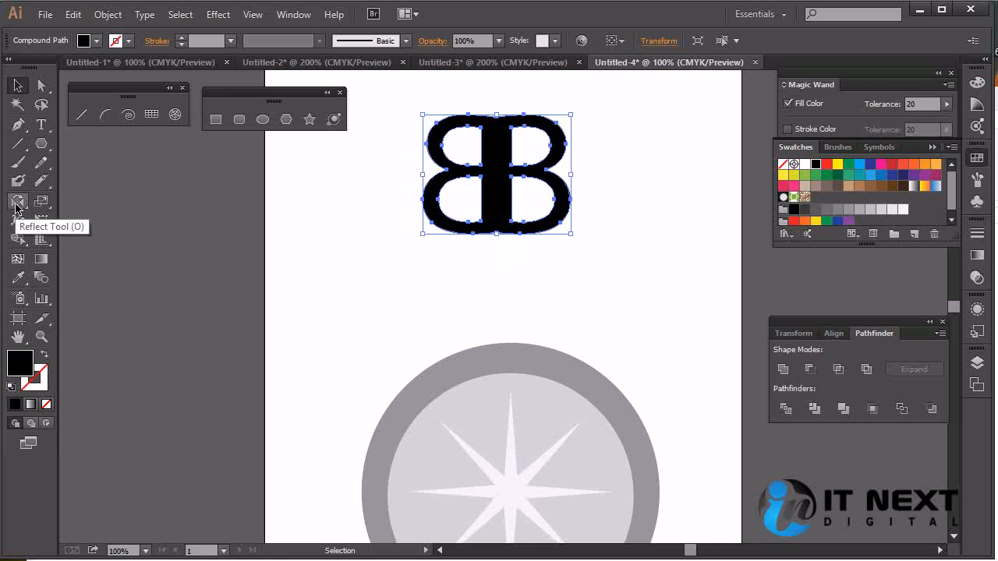
Step: Create a reflected copy of the united B shape across the horizontal axis about its lowest centre anchor
left_click(18, 202)
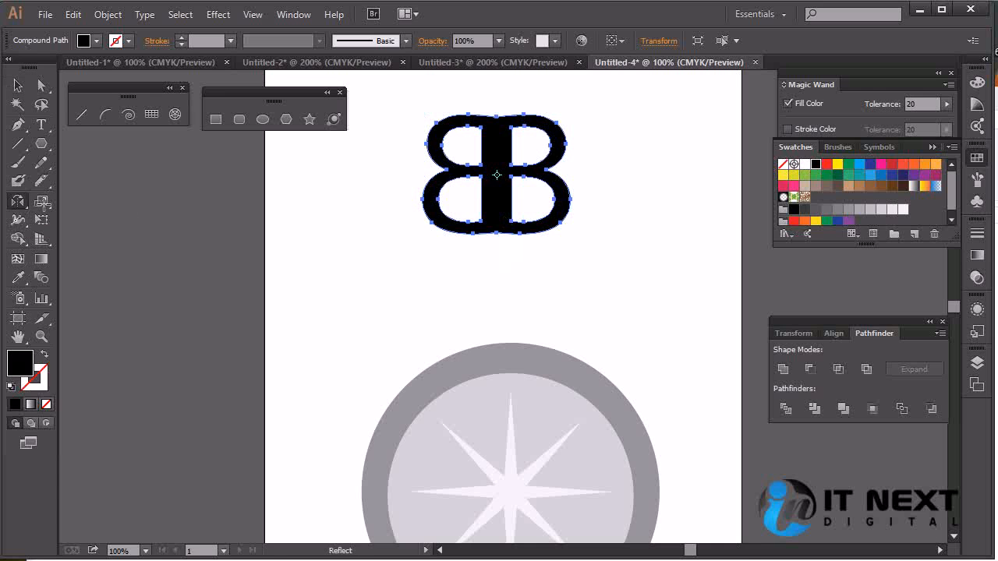
left_click(496, 234, "alt")
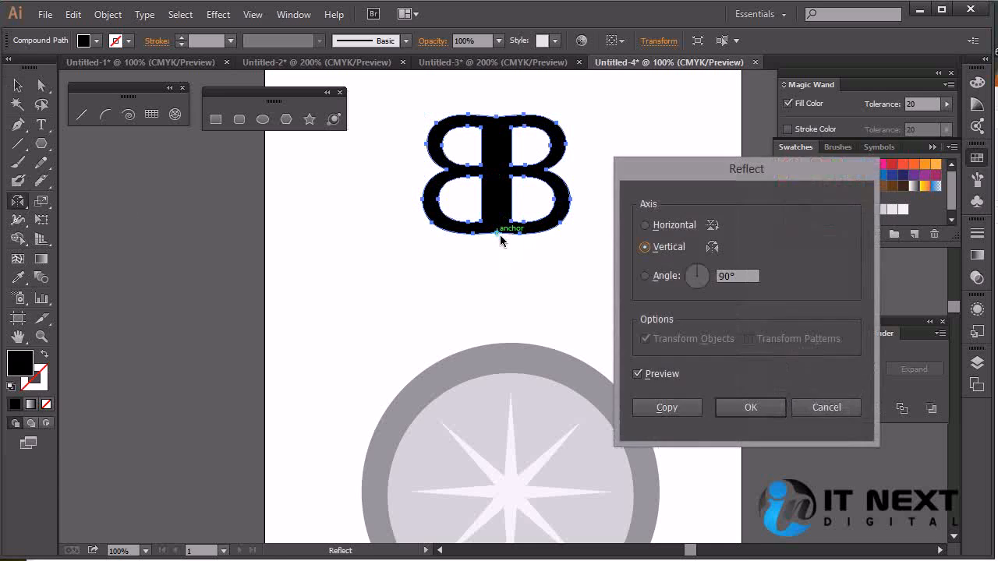
left_click(661, 227)
left_click(671, 407)
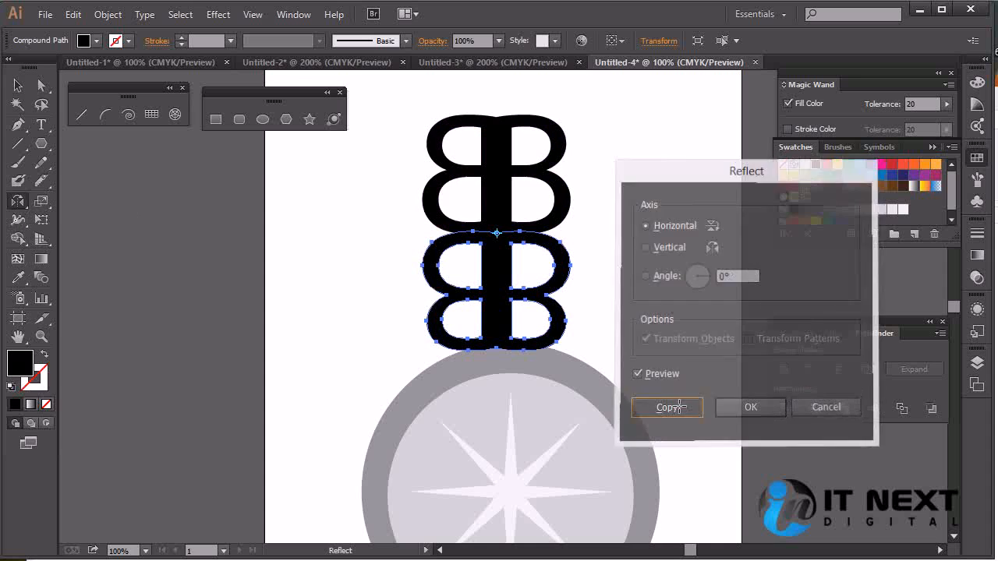
left_click(18, 86)
left_click(674, 206)
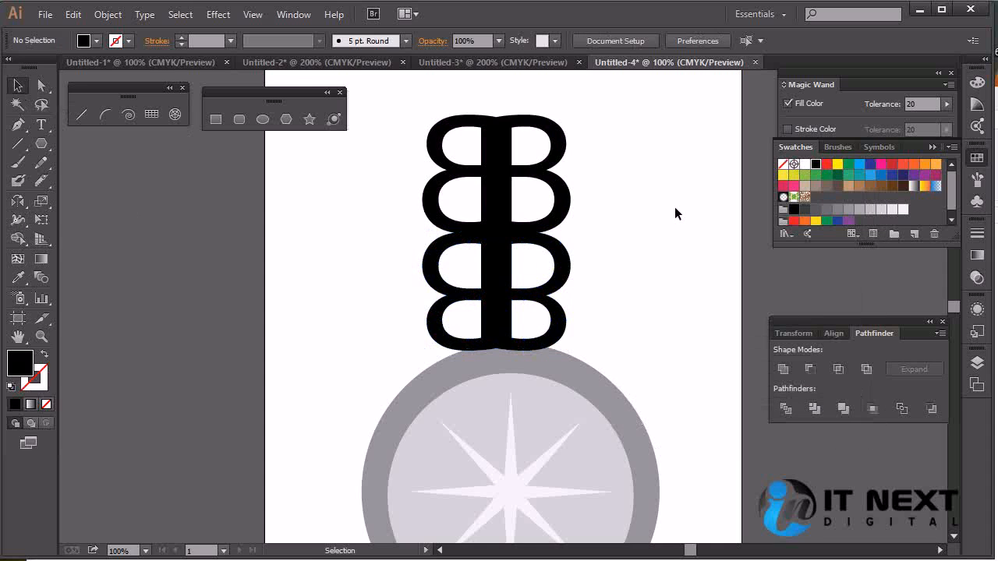
Step: Select both stacked B shapes and move them together to the left
left_click_drag(651, 116, 332, 351)
left_click(679, 146)
left_click_drag(668, 128, 402, 282)
left_click_drag(537, 246, 504, 245)
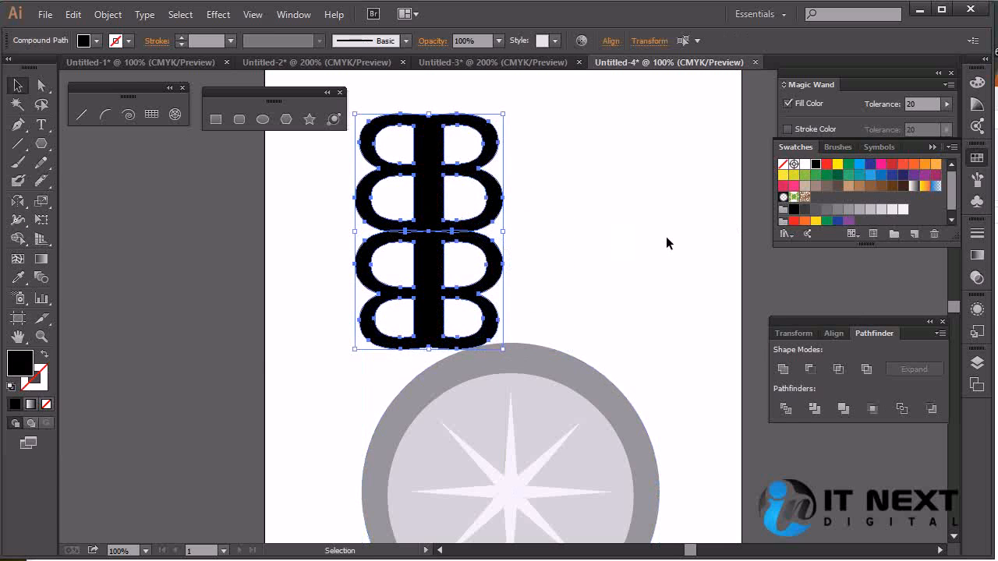
left_click(665, 242)
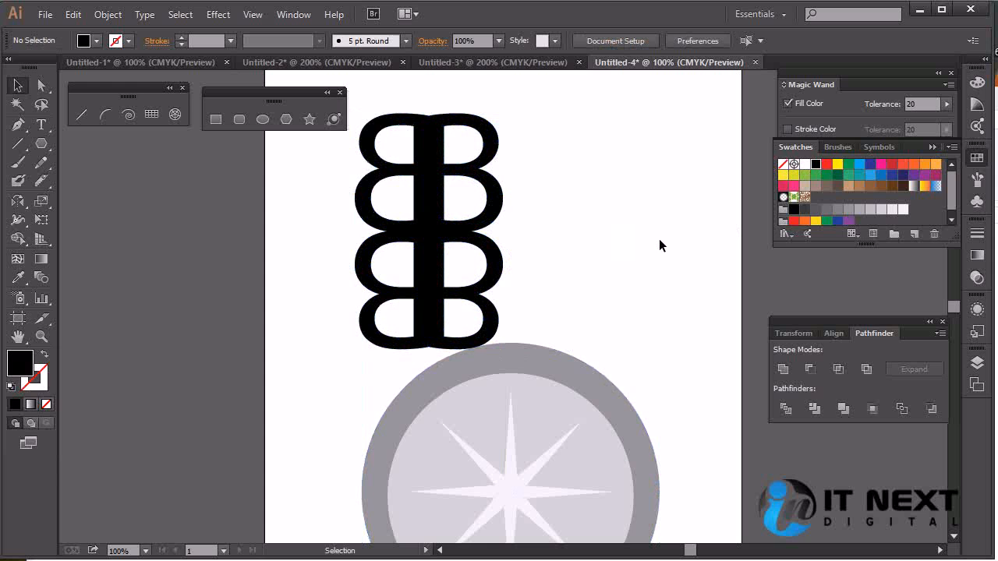
Step: Rotate the stacked B shapes 90° to lie horizontally and place a duplicate end to end, forming a strip across the artboard
left_click_drag(564, 137, 343, 273)
left_click_drag(512, 110, 613, 314)
left_click_drag(527, 237, 689, 237)
left_click(693, 357)
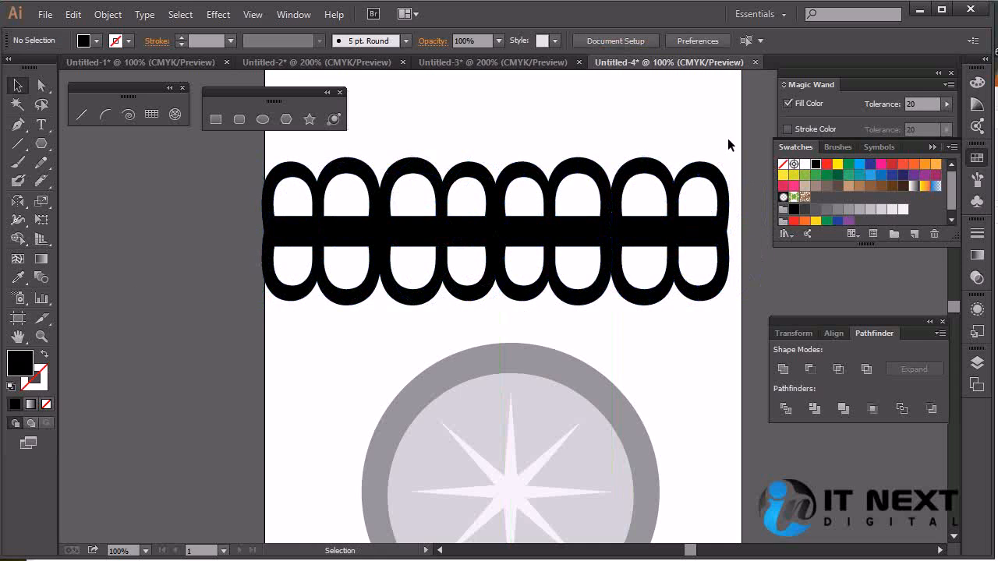
Step: Switch to the Reflect tool
left_click_drag(19, 202, 118, 221)
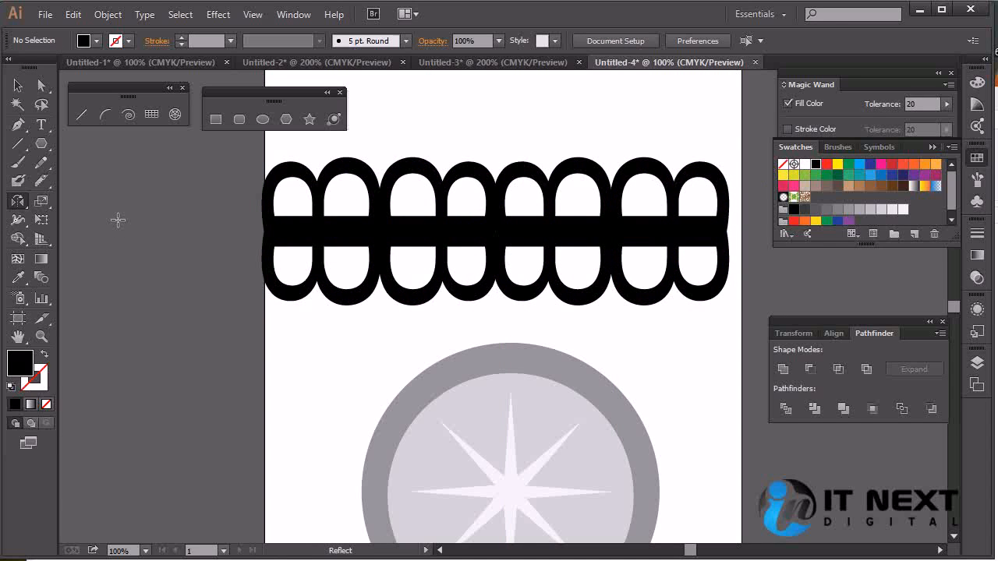